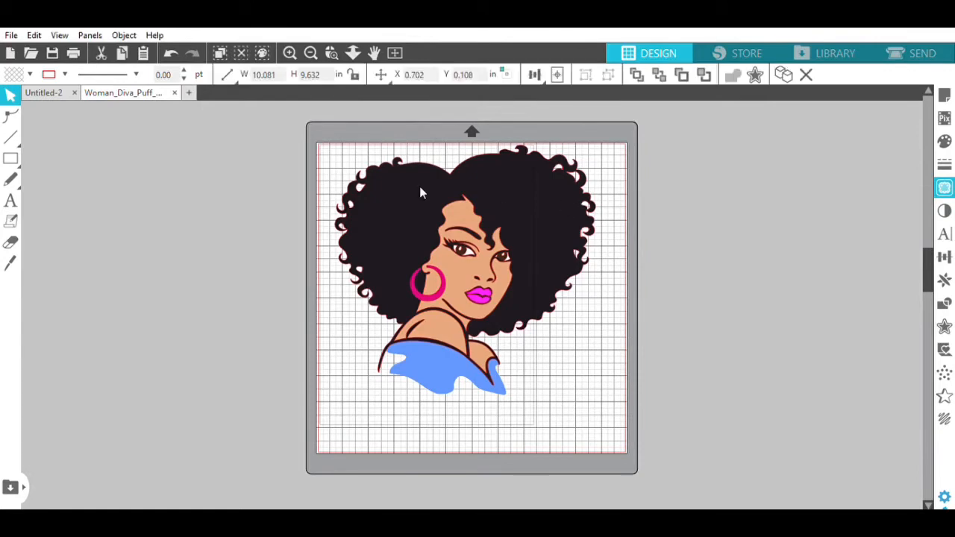
# Enlarge the woman image to about 10.08 × 9.63 in and reposition it on the cutting mat
pyautogui.click(381, 298)
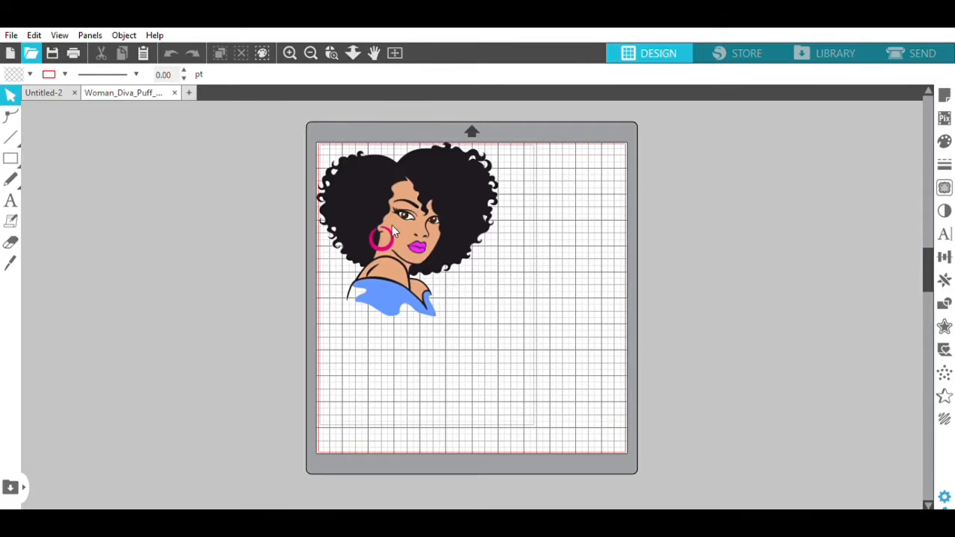
pyautogui.click(500, 241)
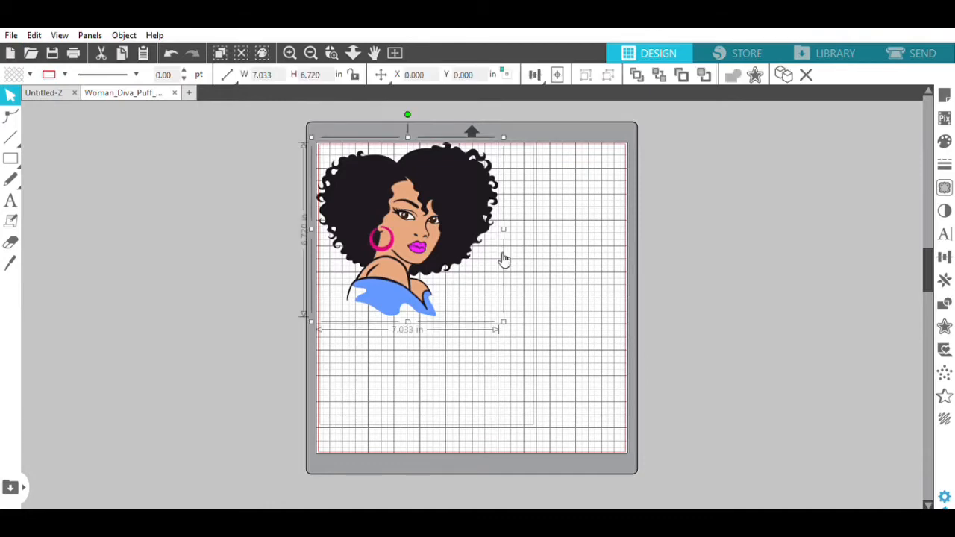
pyautogui.moveTo(505, 318); pyautogui.dragTo(597, 377)
pyautogui.moveTo(462, 285); pyautogui.dragTo(480, 288)
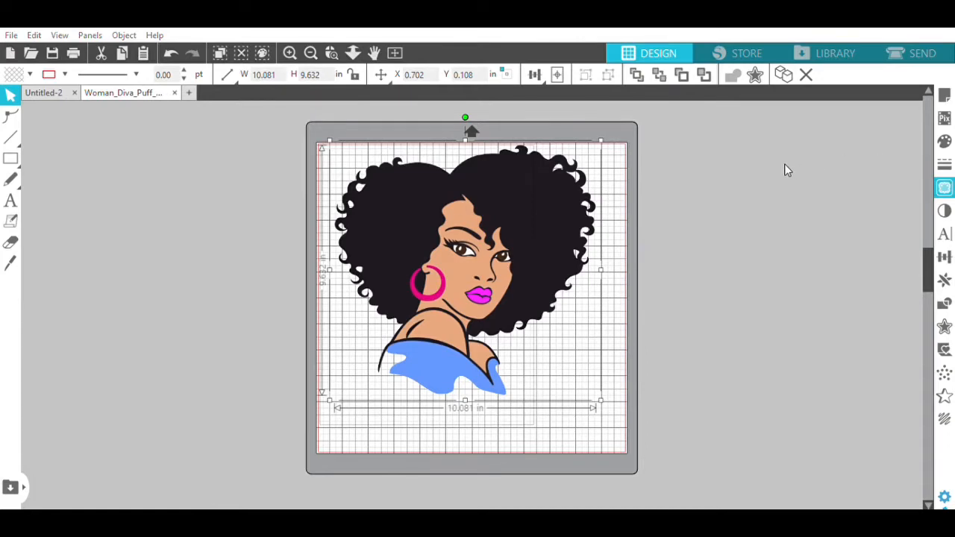
# Trace the entire woman image and move the original off the mat, away from its traced outline
pyautogui.click(744, 148)
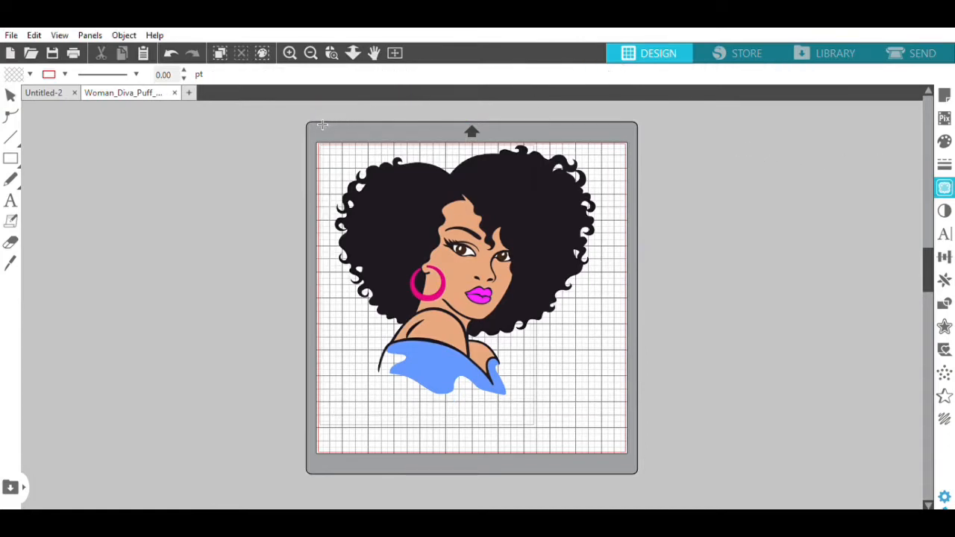
pyautogui.moveTo(317, 134)
pyautogui.mouseDown()
pyautogui.moveTo(596, 302)
pyautogui.moveTo(613, 382)
pyautogui.mouseUp()
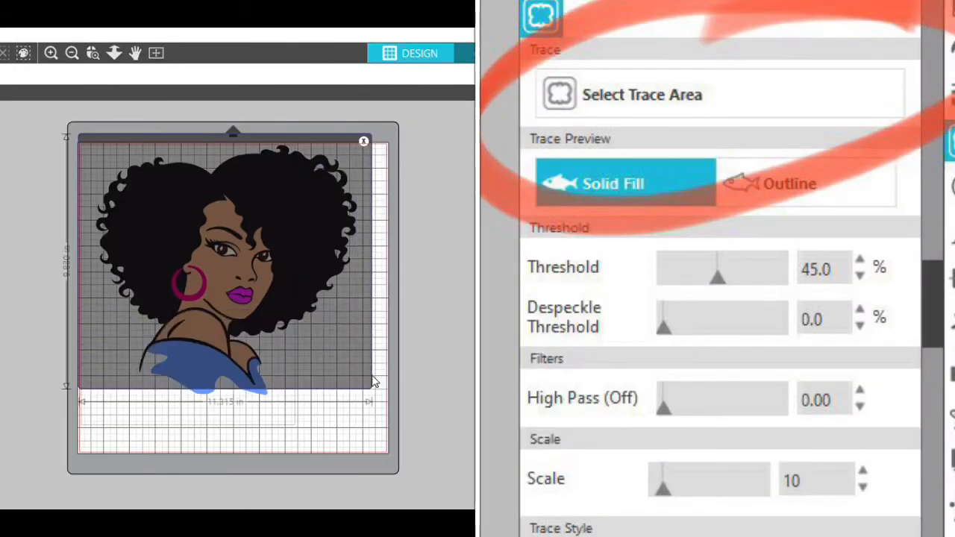
pyautogui.moveTo(374, 383); pyautogui.dragTo(381, 411)
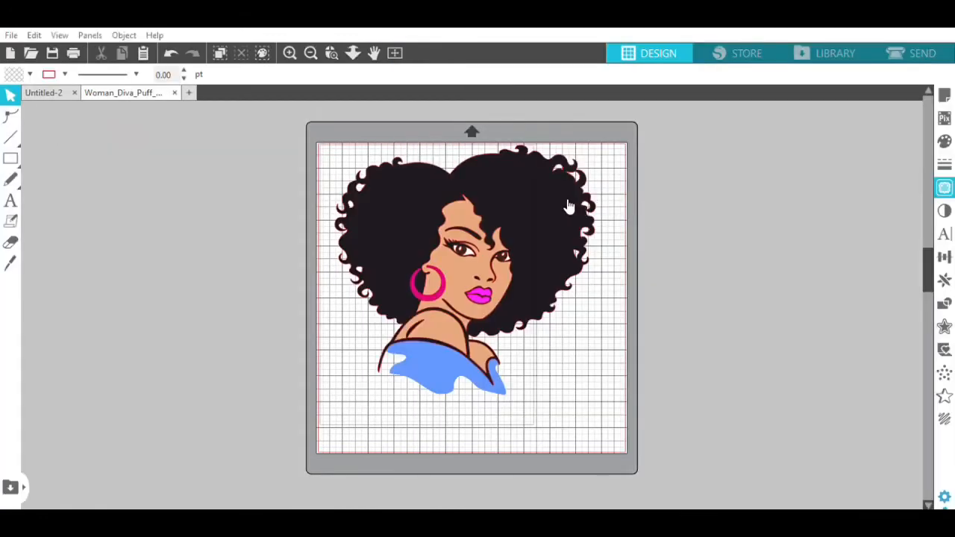
pyautogui.moveTo(498, 210)
pyautogui.mouseDown()
pyautogui.moveTo(326, 180)
pyautogui.moveTo(259, 200)
pyautogui.moveTo(250, 189)
pyautogui.mouseUp()
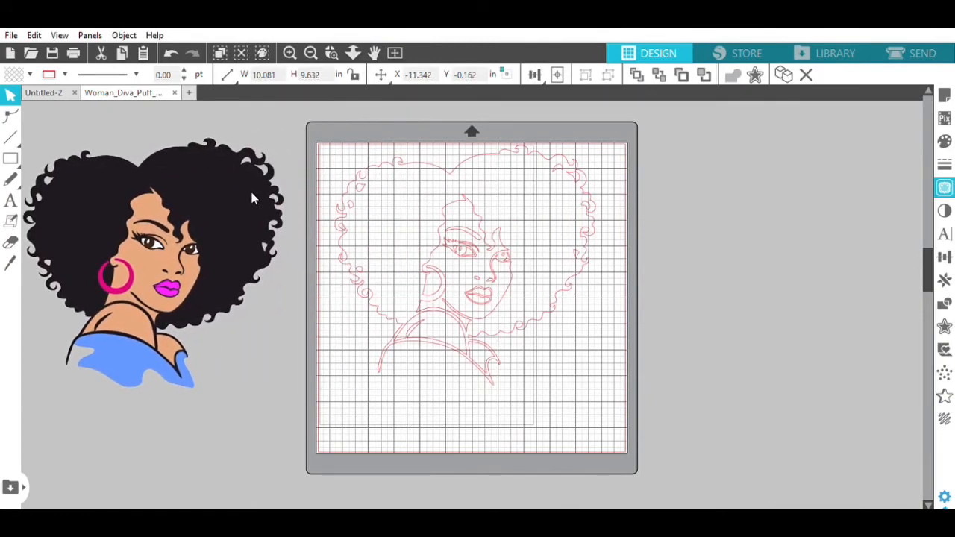
pyautogui.click(354, 220)
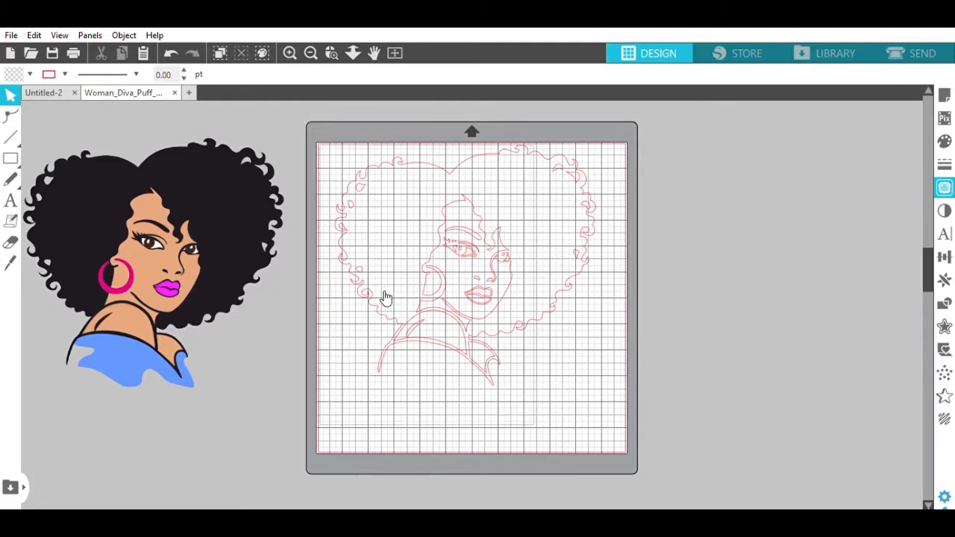
# Release the compound path of the traced woman outline on the mat
pyautogui.click(377, 297)
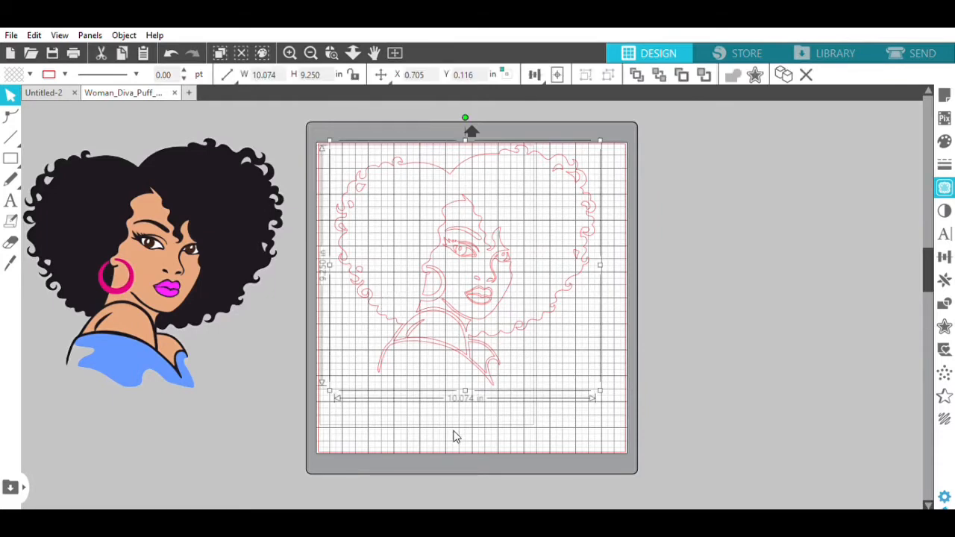
pyautogui.hotkey('ctrl', 'shift', 'e')
pyautogui.click(697, 347)
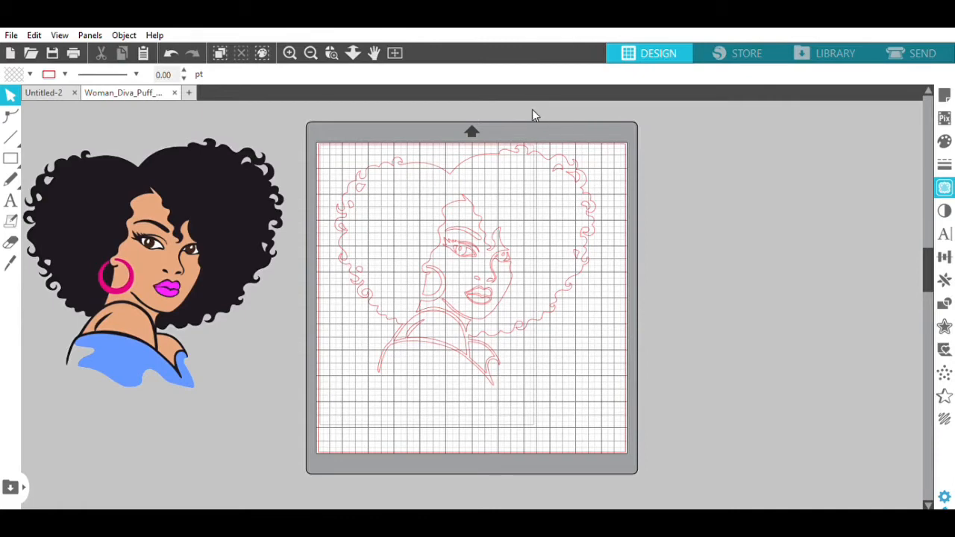
# Select all the released outline pieces on the mat and fill them with black
pyautogui.moveTo(532, 109); pyautogui.dragTo(626, 323)
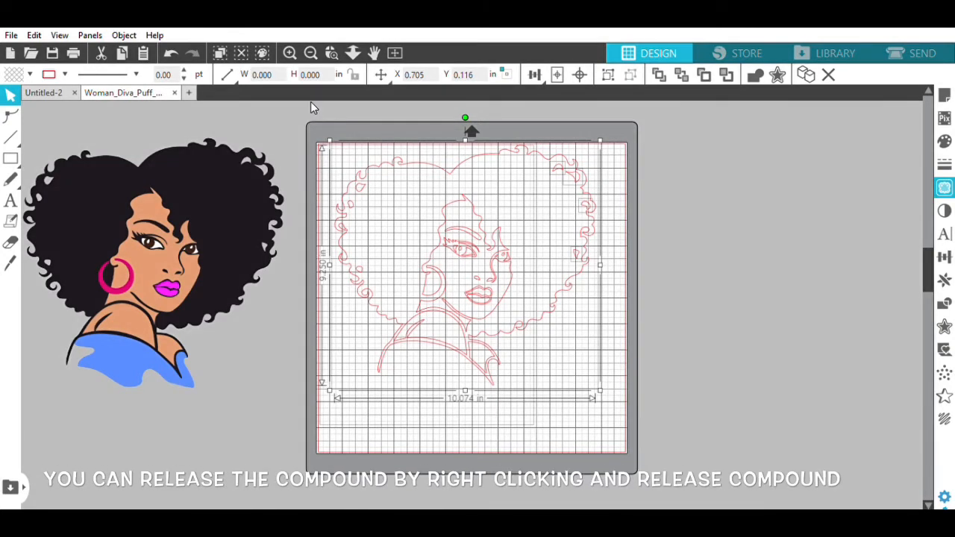
pyautogui.moveTo(311, 114); pyautogui.dragTo(398, 296)
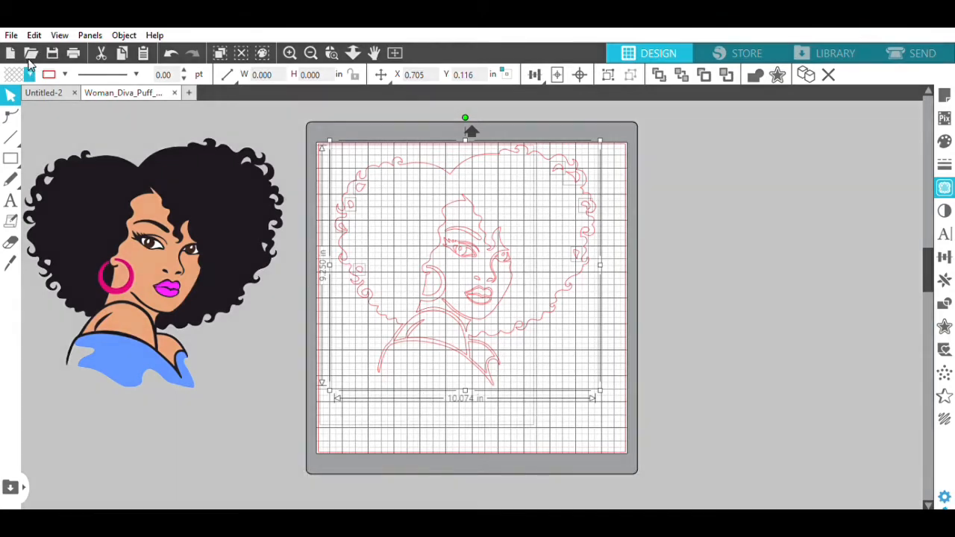
pyautogui.click(188, 115)
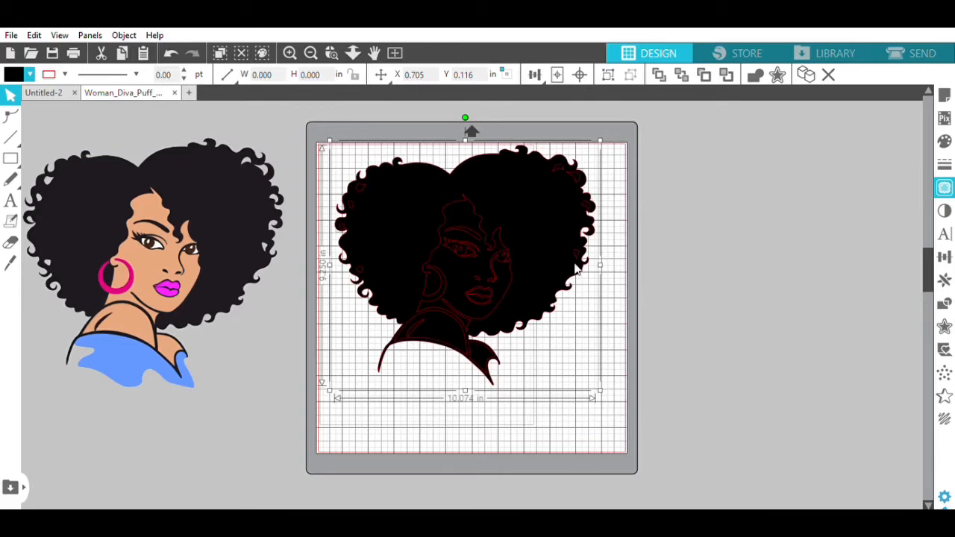
pyautogui.click(621, 437)
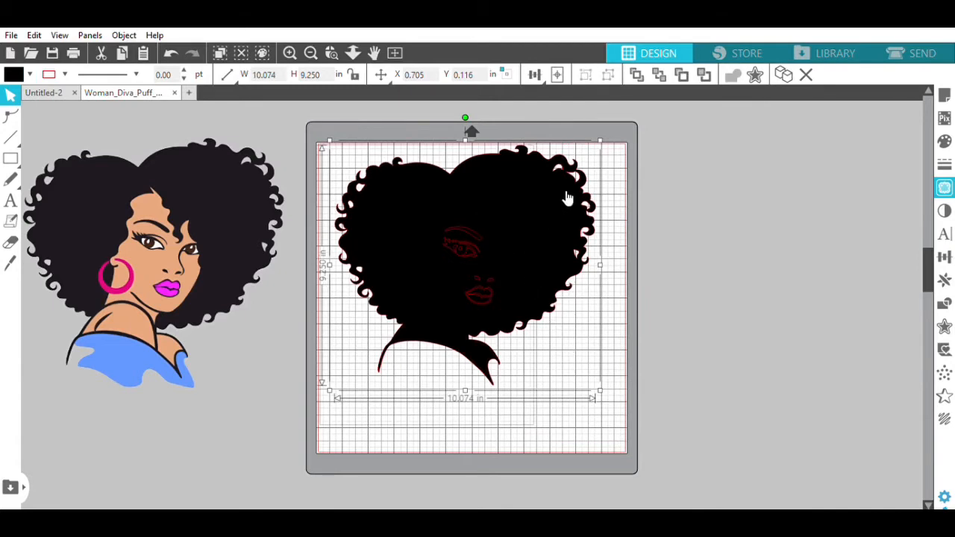
# Move the black hair silhouette off the mat, on the side opposite the original image
pyautogui.moveTo(574, 196); pyautogui.dragTo(736, 206)
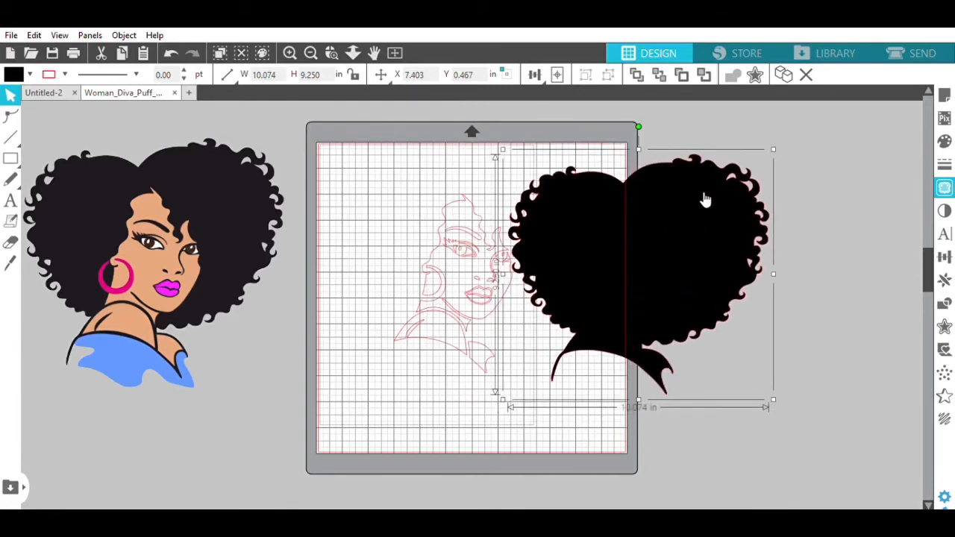
pyautogui.moveTo(590, 204); pyautogui.dragTo(685, 182)
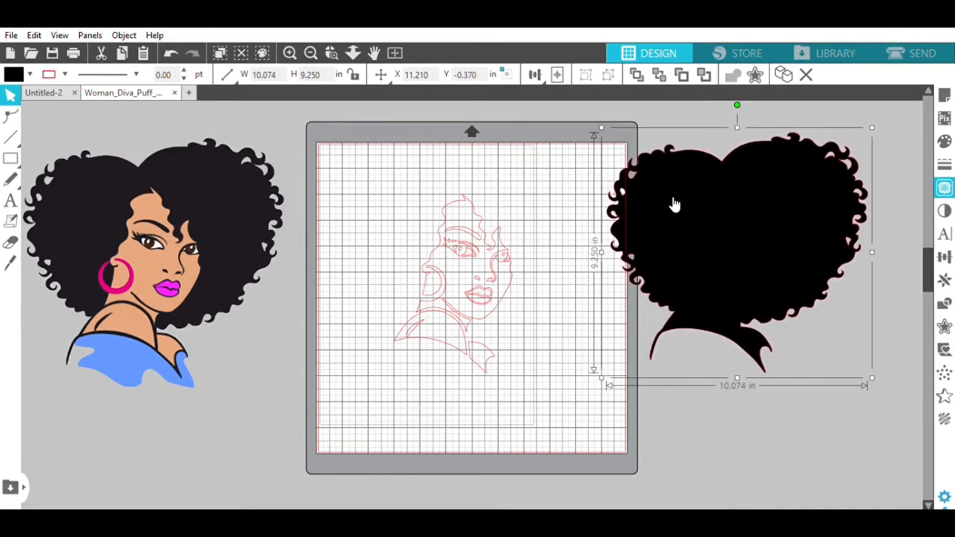
pyautogui.moveTo(672, 202); pyautogui.dragTo(702, 201)
# Fill the face piece and both shoulder pieces with brown
pyautogui.click(433, 247)
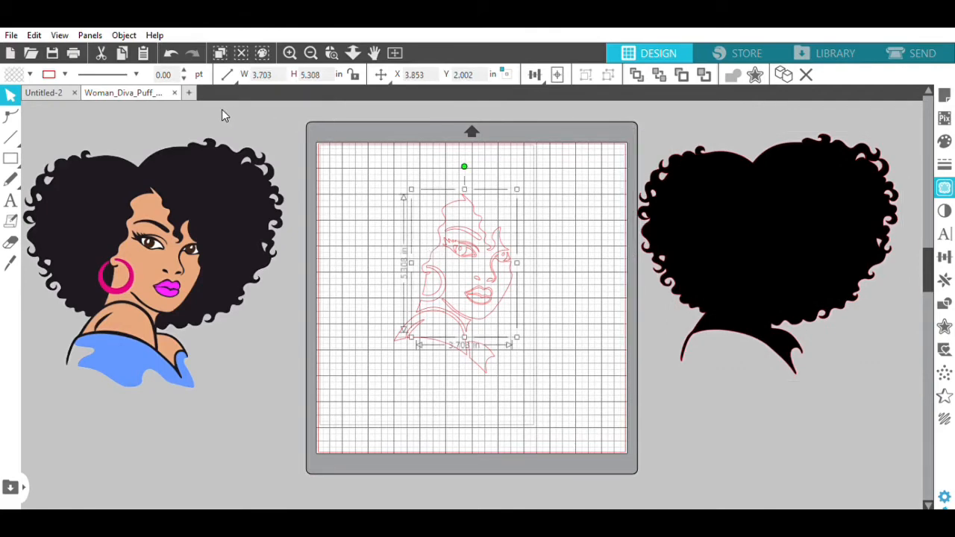
pyautogui.click(401, 331)
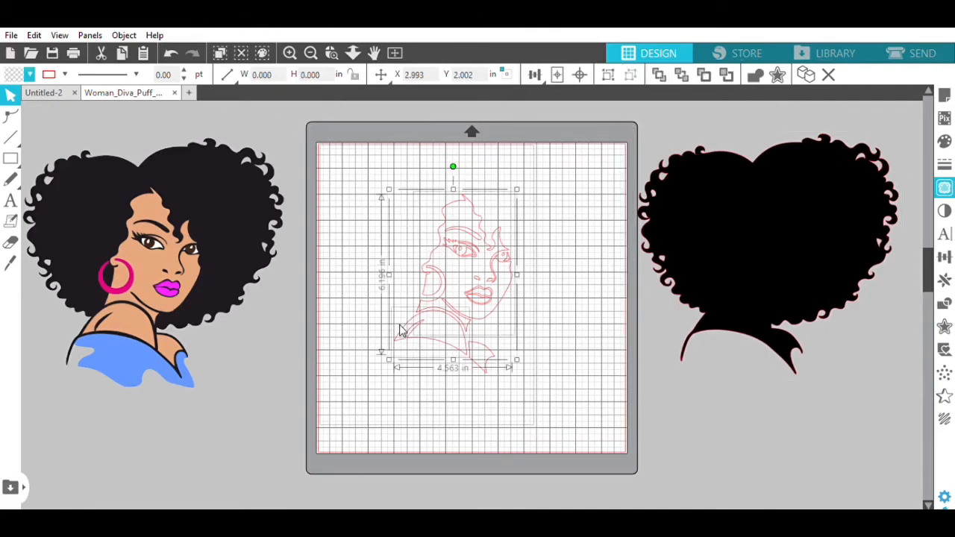
pyautogui.keyDown('shift'); pyautogui.click(484, 358); pyautogui.keyUp('shift')
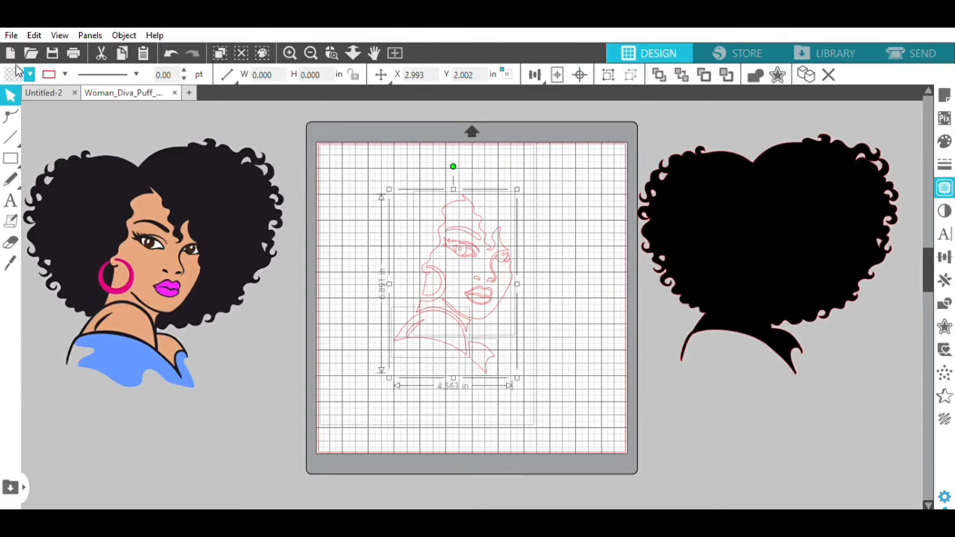
pyautogui.click(173, 125)
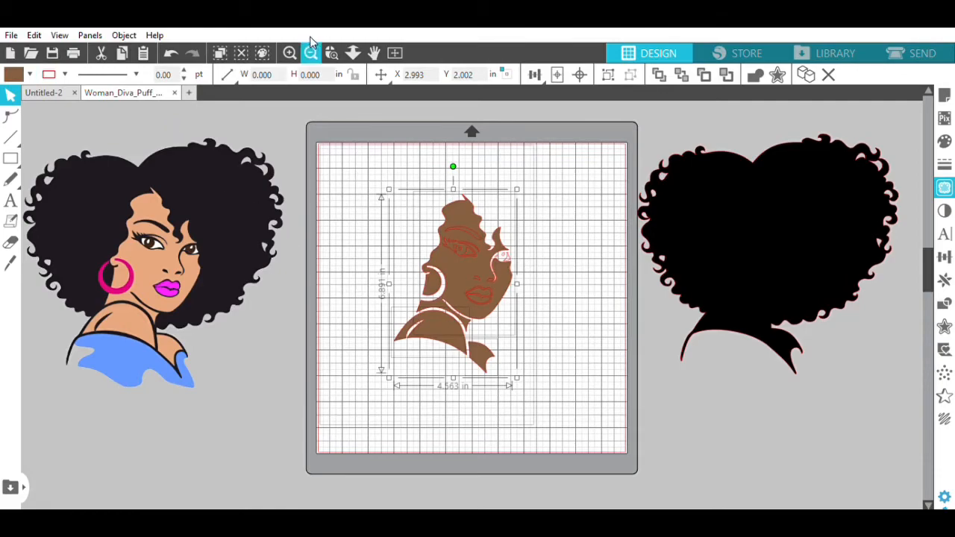
# Select the upper and lower lip pieces together and fill them with pink
pyautogui.click(289, 42)
pyautogui.click(288, 42)
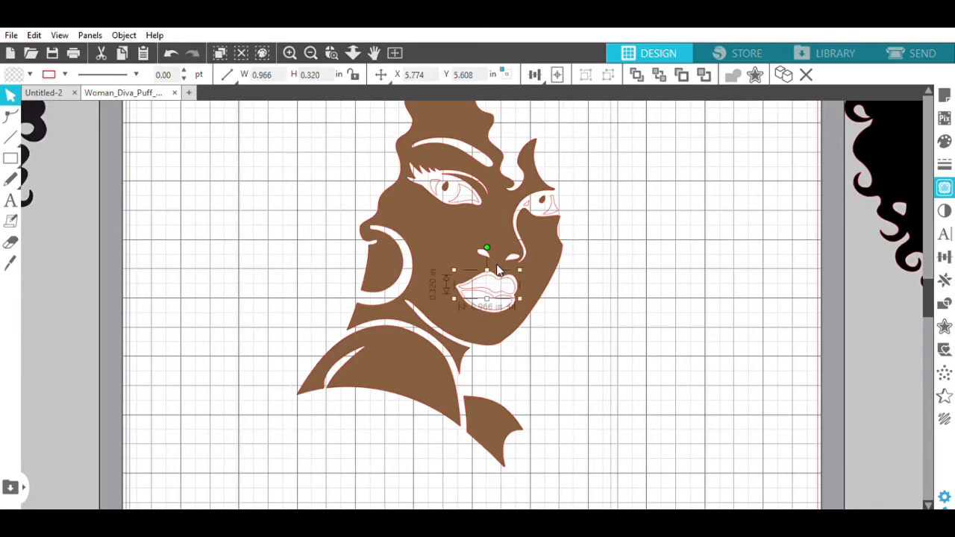
pyautogui.click(491, 284)
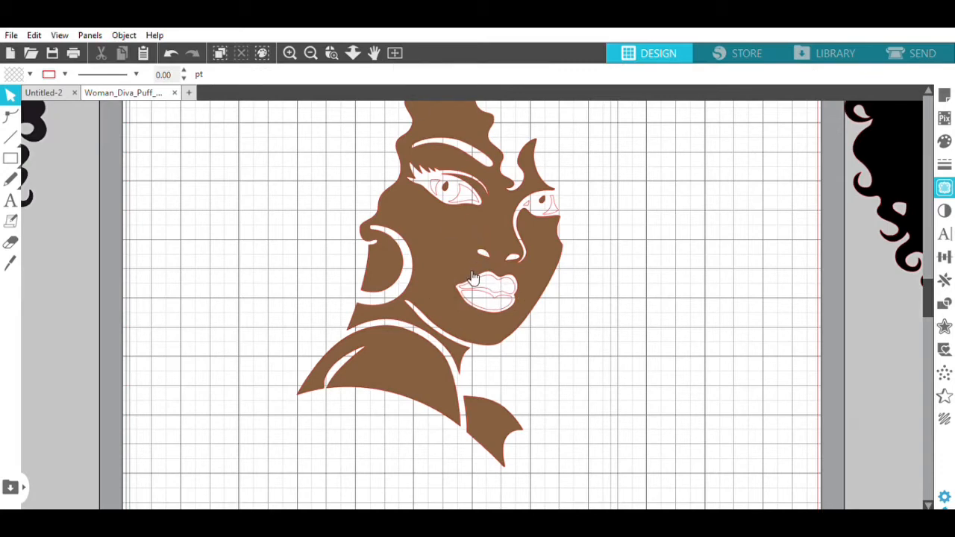
pyautogui.click(486, 283)
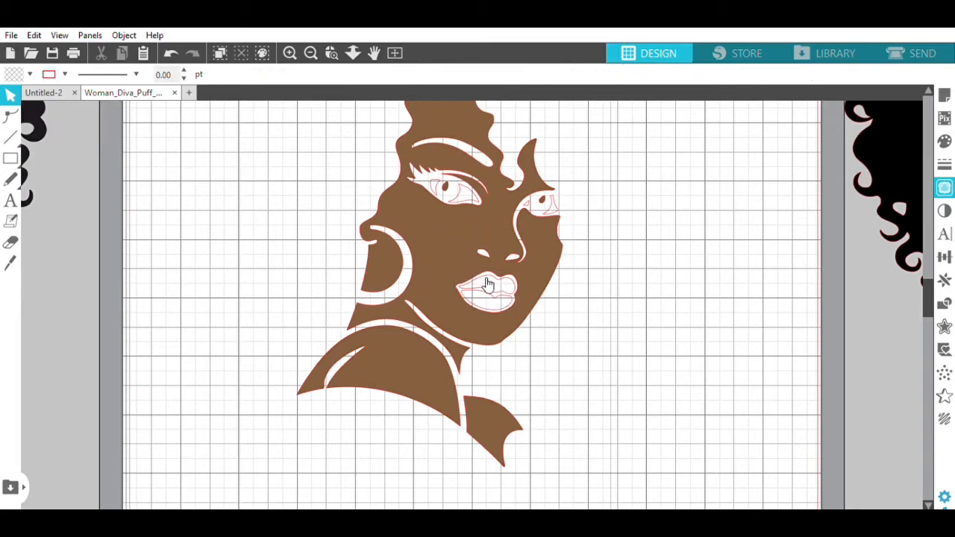
pyautogui.click(488, 279)
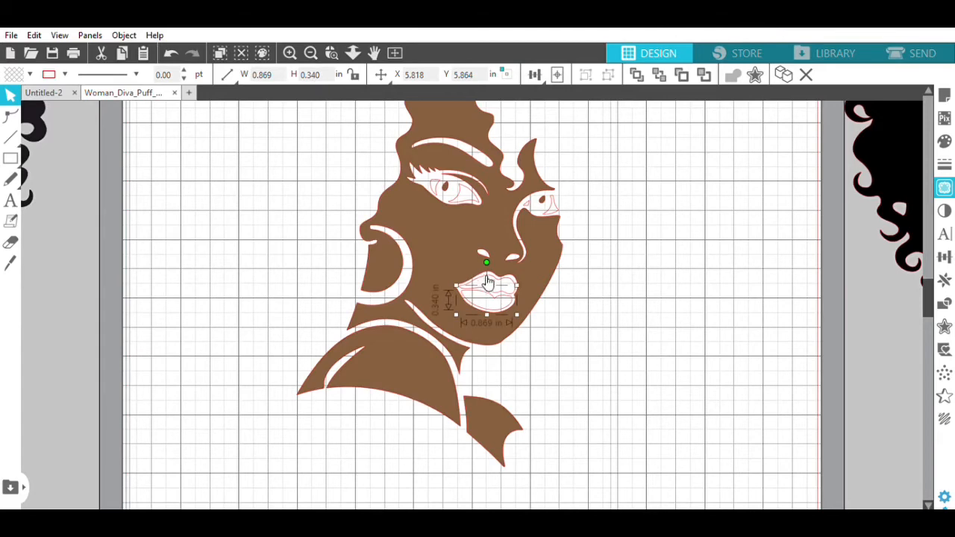
pyautogui.click(487, 265)
pyautogui.moveTo(487, 267); pyautogui.dragTo(484, 263)
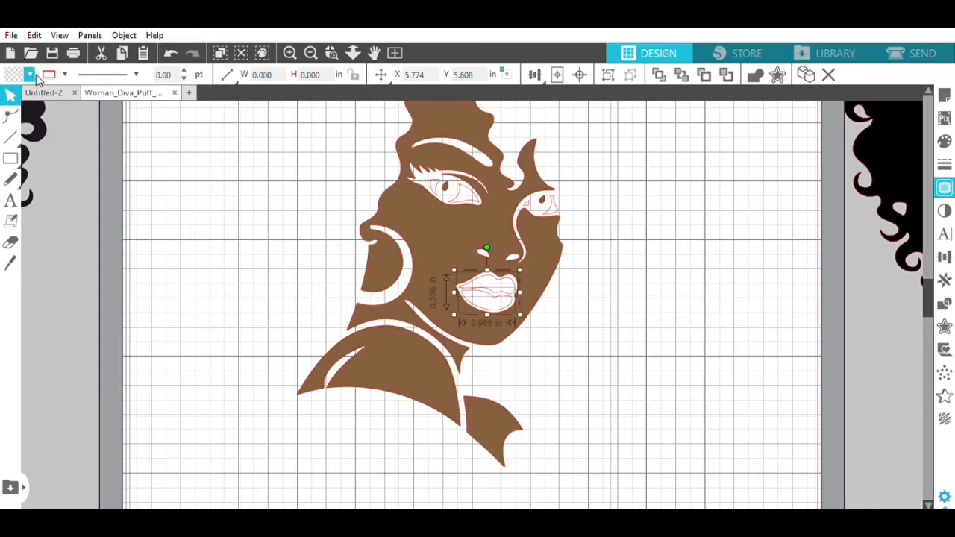
pyautogui.click(65, 80)
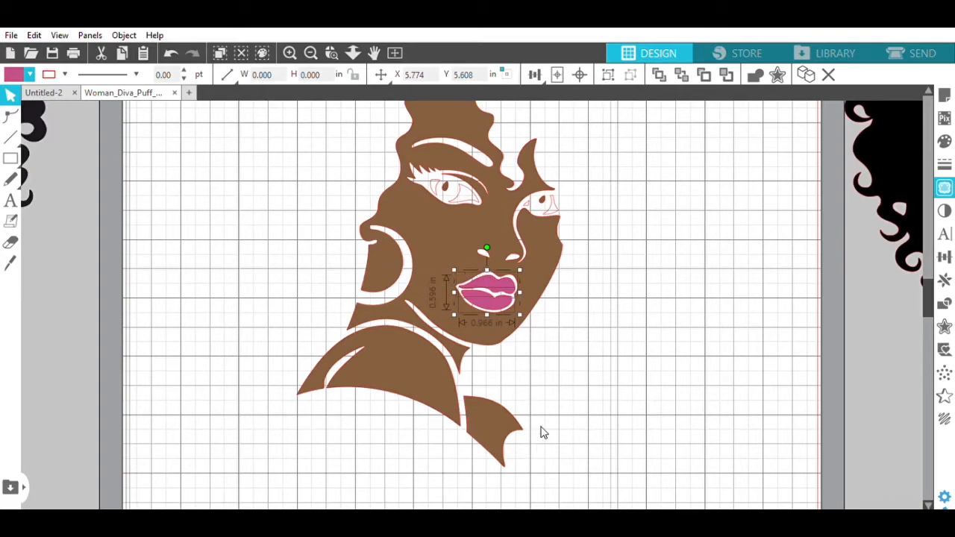
# Select the eye-white pieces of both eyes, fill them with white and group them
pyautogui.click(439, 179)
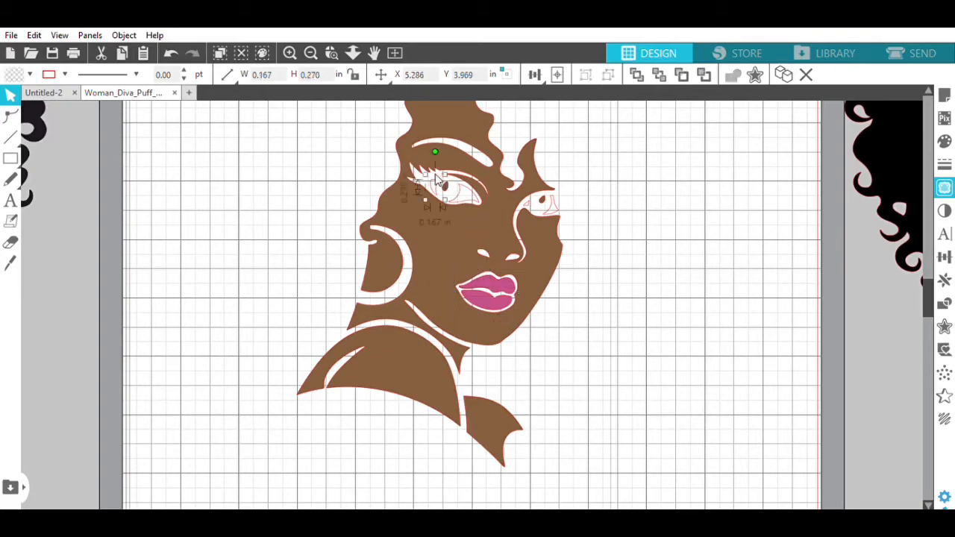
pyautogui.keyDown('shift'); pyautogui.click(472, 186); pyautogui.keyUp('shift')
pyautogui.keyDown('shift'); pyautogui.click(544, 200); pyautogui.keyUp('shift')
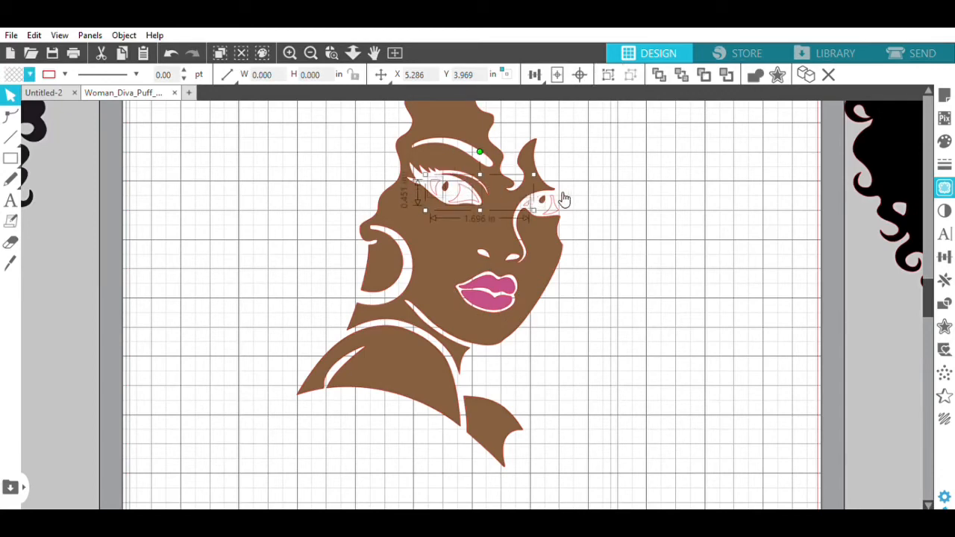
pyautogui.keyDown('shift'); pyautogui.click(549, 200); pyautogui.keyUp('shift')
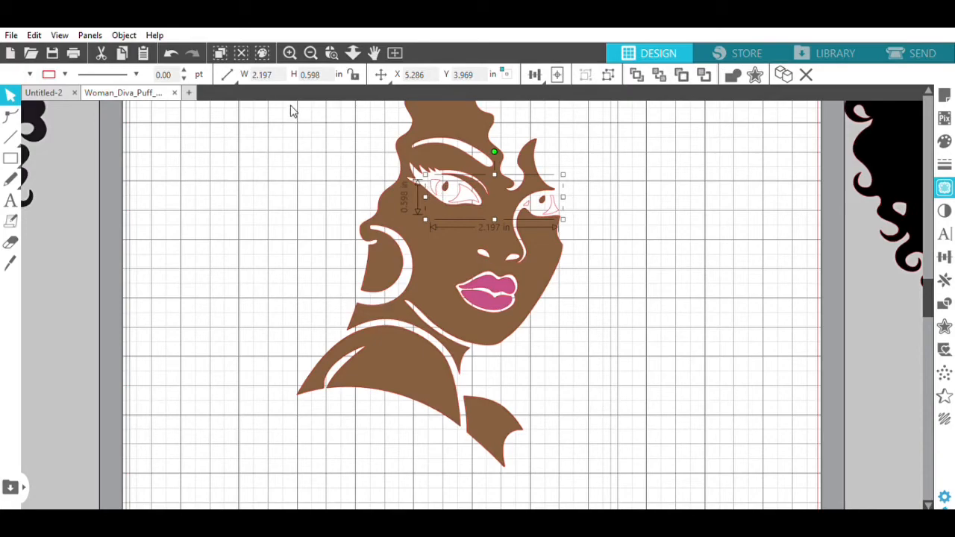
# Move the black hair silhouette back onto the mat so it lines up with the brown face and shoulders
pyautogui.click(311, 49)
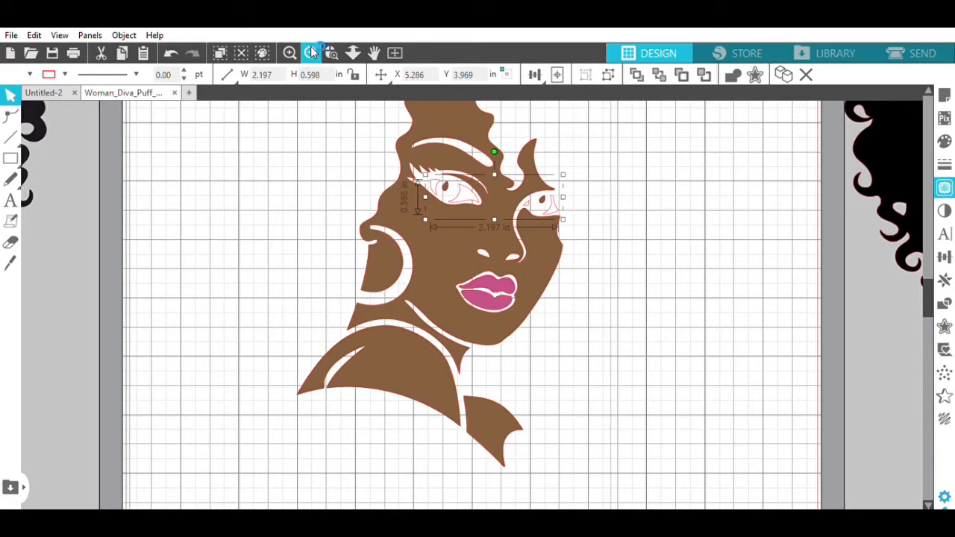
pyautogui.click(311, 52)
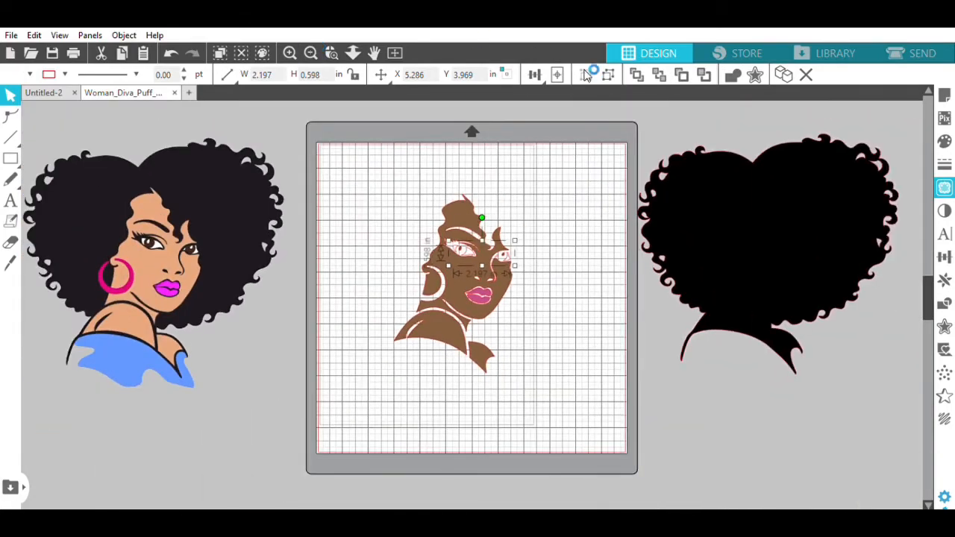
pyautogui.moveTo(683, 226); pyautogui.dragTo(374, 232)
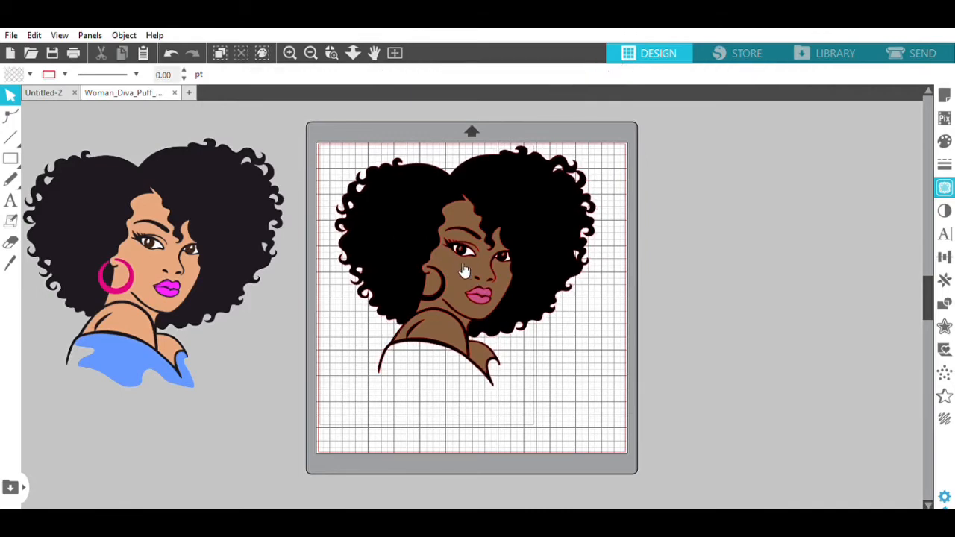
# Delete the edit points forming the earring cutout from the brown face piece so its neck edge runs clean
pyautogui.doubleClick(456, 263)
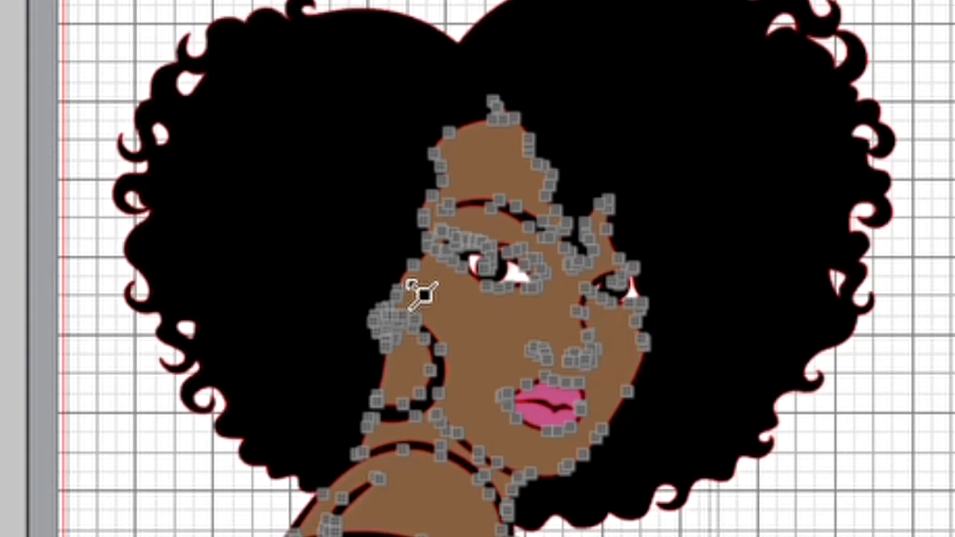
pyautogui.click(404, 314)
pyautogui.press('Delete')
pyautogui.press('Delete')
pyautogui.press('Delete')
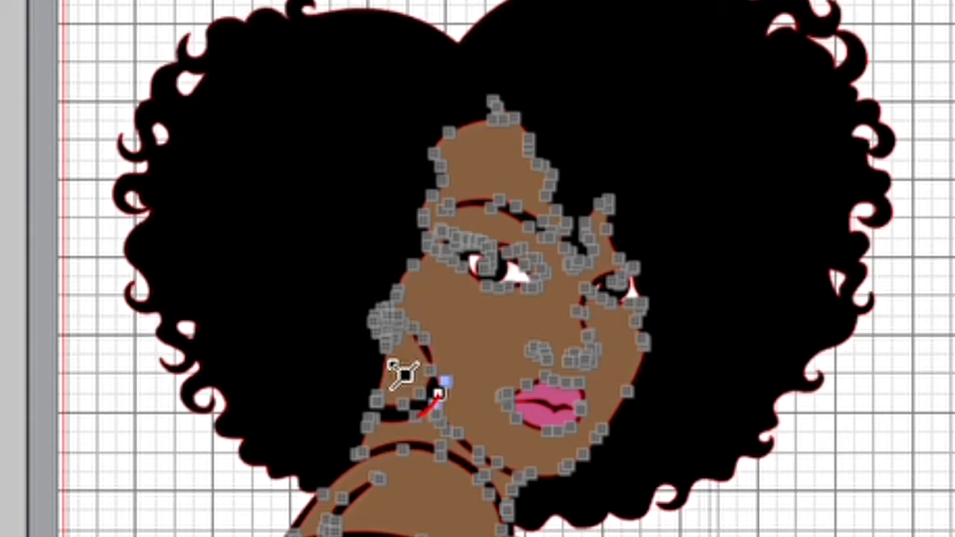
pyautogui.press('Delete')
pyautogui.press('Delete')
pyautogui.press('Delete')
pyautogui.press('Delete')
pyautogui.press('Delete')
pyautogui.press('Delete')
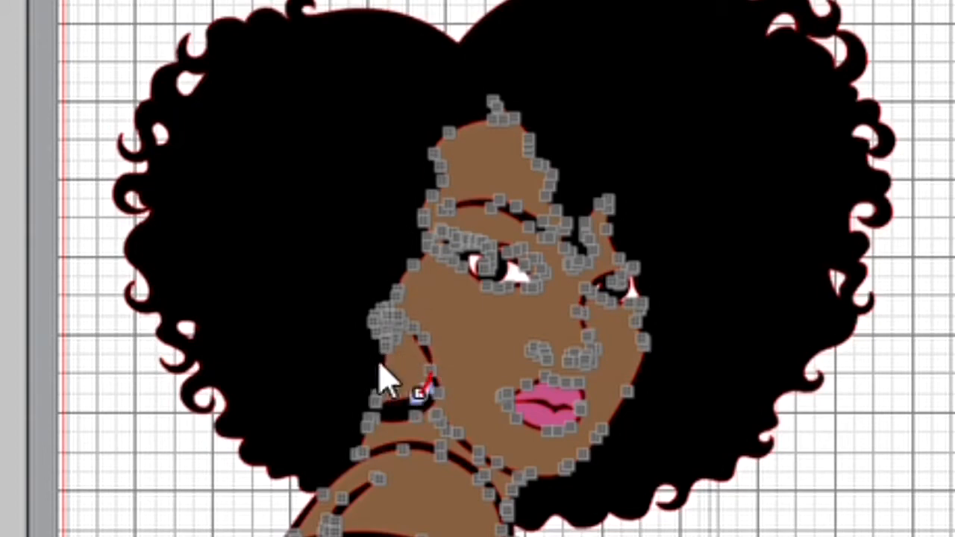
pyautogui.press('Delete')
pyautogui.press('Delete')
pyautogui.press('Delete')
pyautogui.press('Delete')
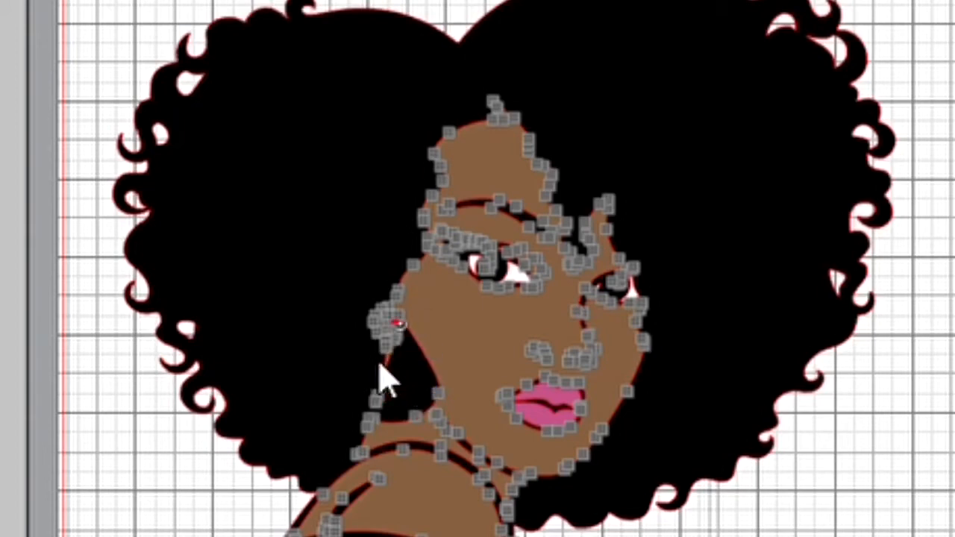
pyautogui.press('Delete')
pyautogui.press('Delete')
pyautogui.press('Delete')
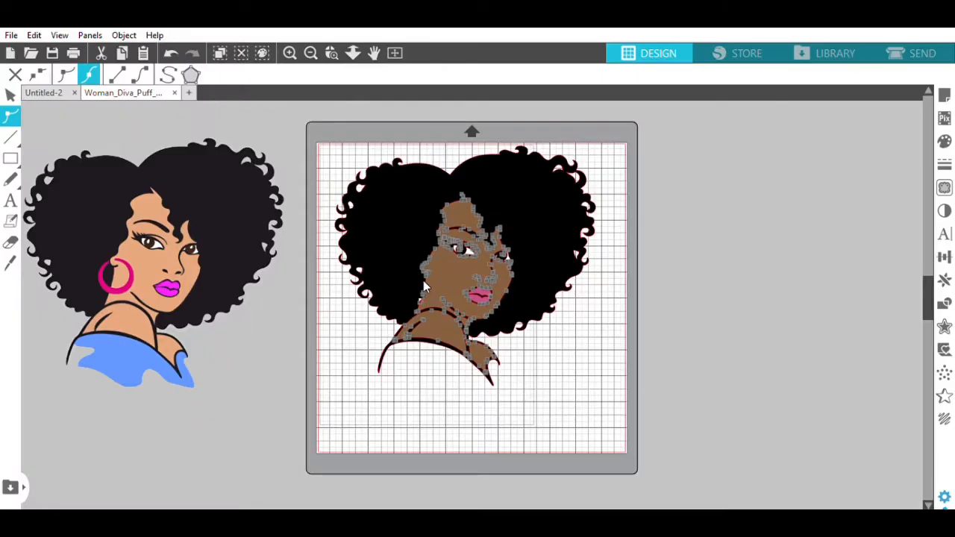
pyautogui.click(356, 342)
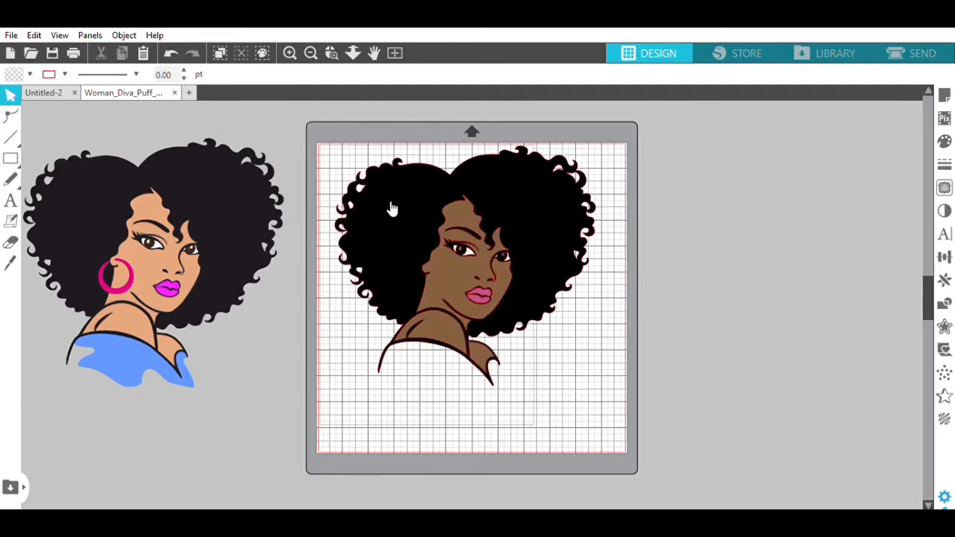
# Select all pieces of the coloured woman on the mat and remove their red outlines
pyautogui.moveTo(342, 133); pyautogui.dragTo(592, 401)
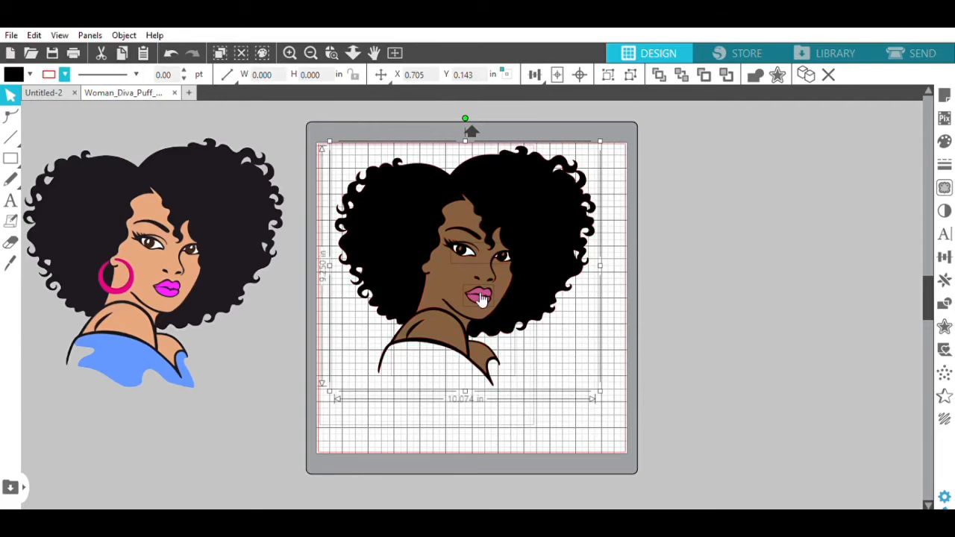
pyautogui.click(451, 415)
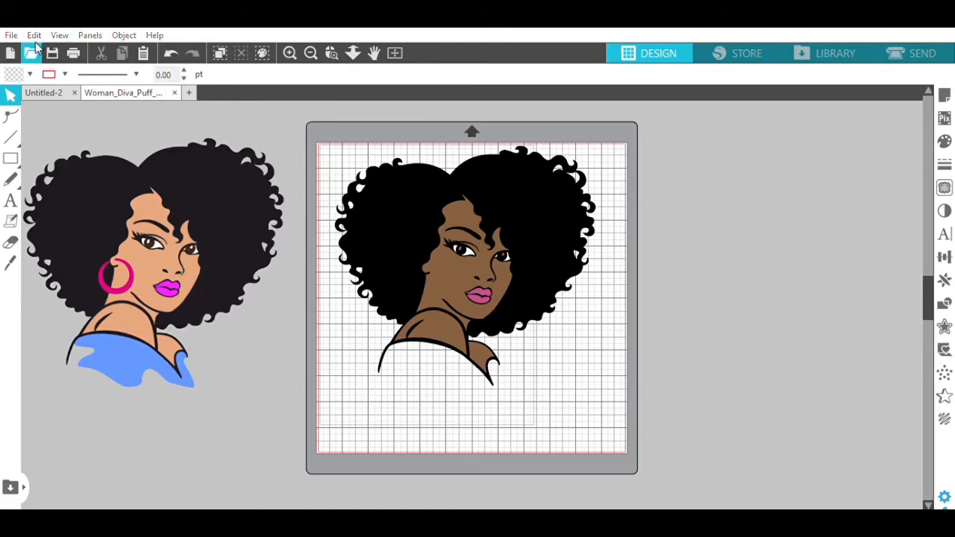
# Open the grey woman image in a separate drawing and enlarge it to about 12.92 by 9.69 in
pyautogui.doubleClick(206, 139)
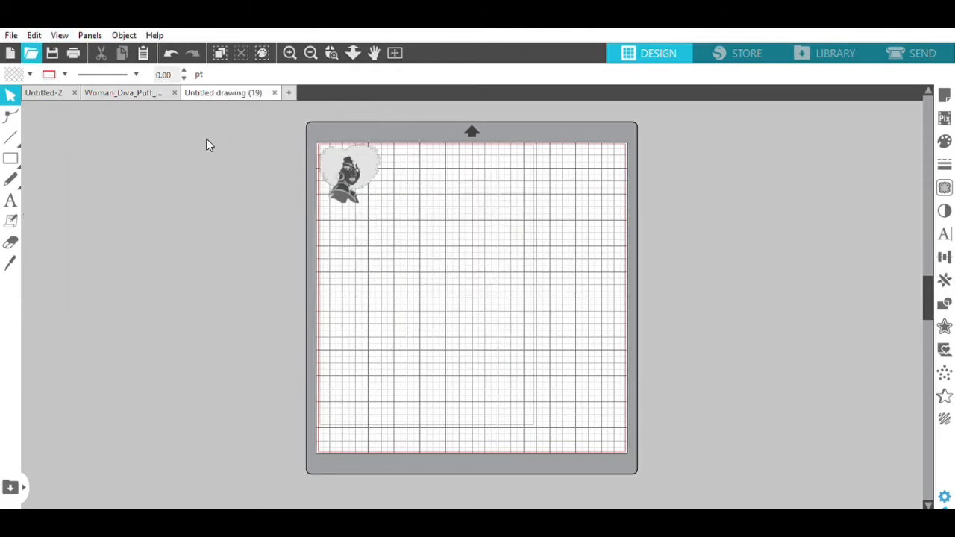
pyautogui.click(366, 164)
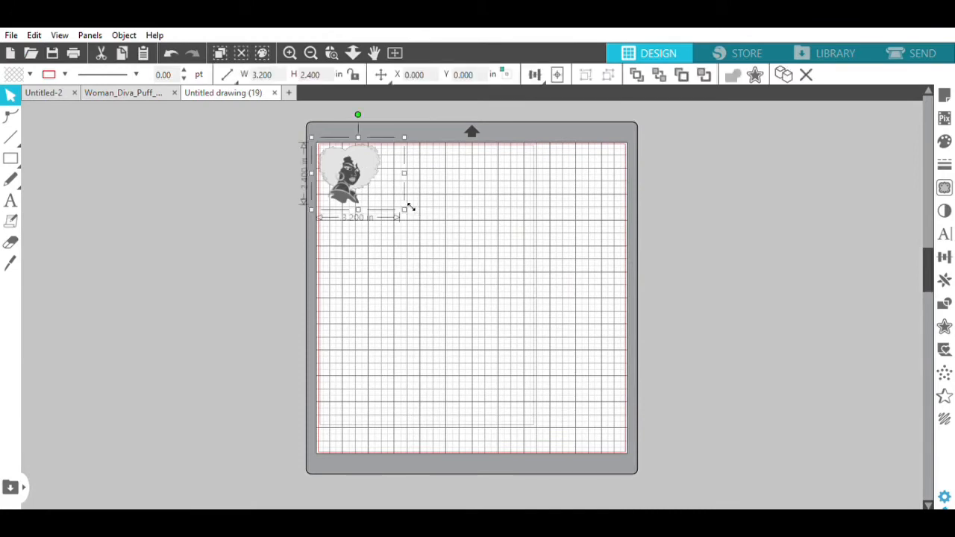
pyautogui.moveTo(408, 202); pyautogui.dragTo(665, 404)
# Trace the garment and lower shoulders within an area of about 7.4 by 3.75 in and move the traced outlines off the mat
pyautogui.click(945, 188)
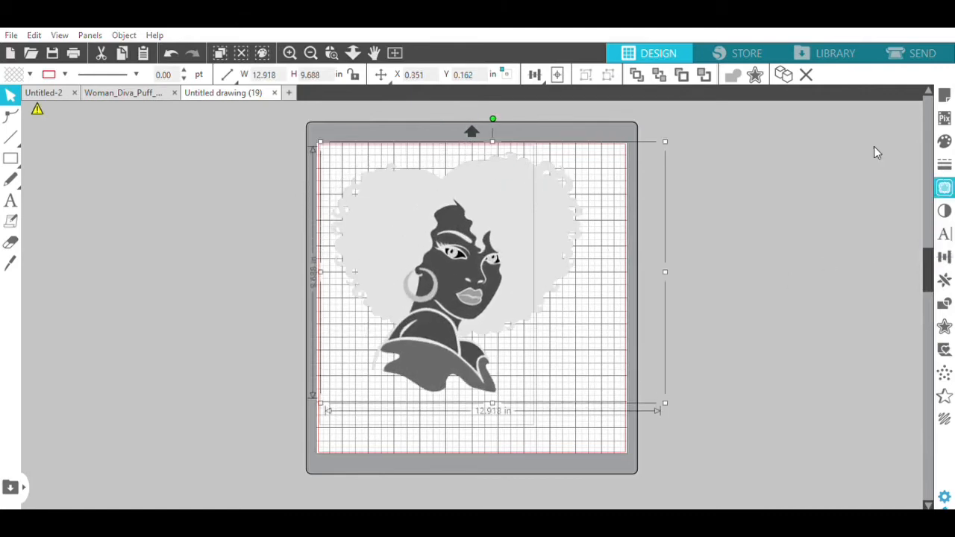
pyautogui.click(610, 209)
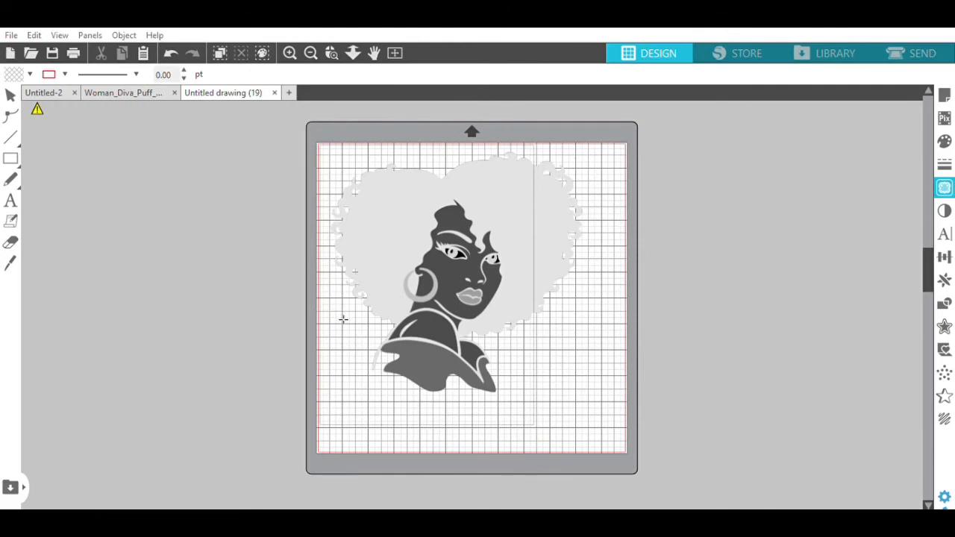
pyautogui.moveTo(338, 329)
pyautogui.mouseDown()
pyautogui.moveTo(448, 397)
pyautogui.moveTo(531, 424)
pyautogui.mouseUp()
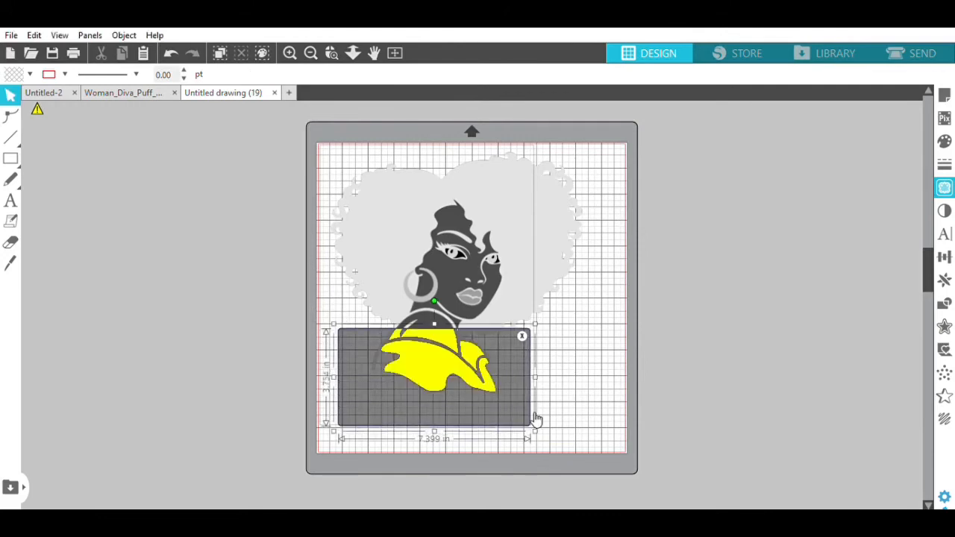
pyautogui.click(755, 391)
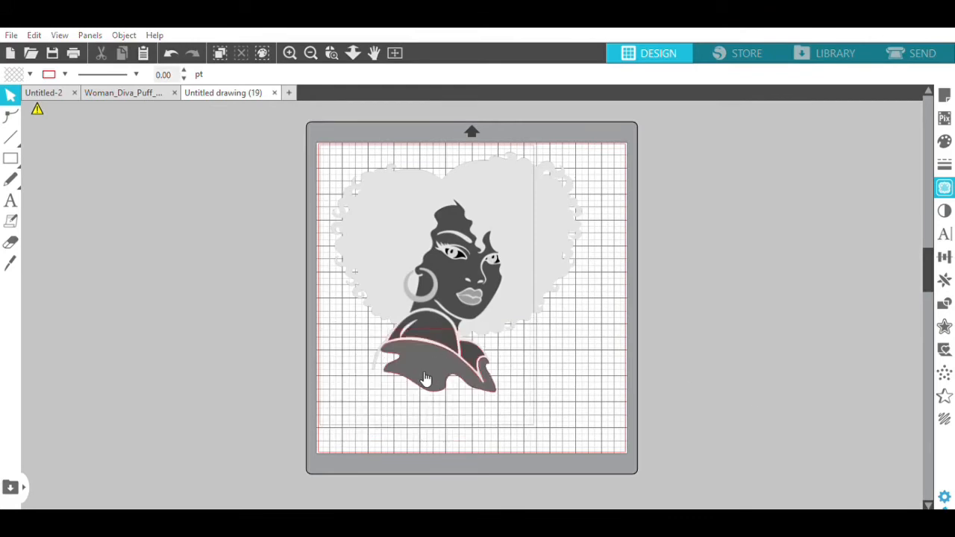
pyautogui.moveTo(424, 379)
pyautogui.mouseDown()
pyautogui.moveTo(384, 400)
pyautogui.moveTo(290, 386)
pyautogui.moveTo(238, 359)
pyautogui.mouseUp()
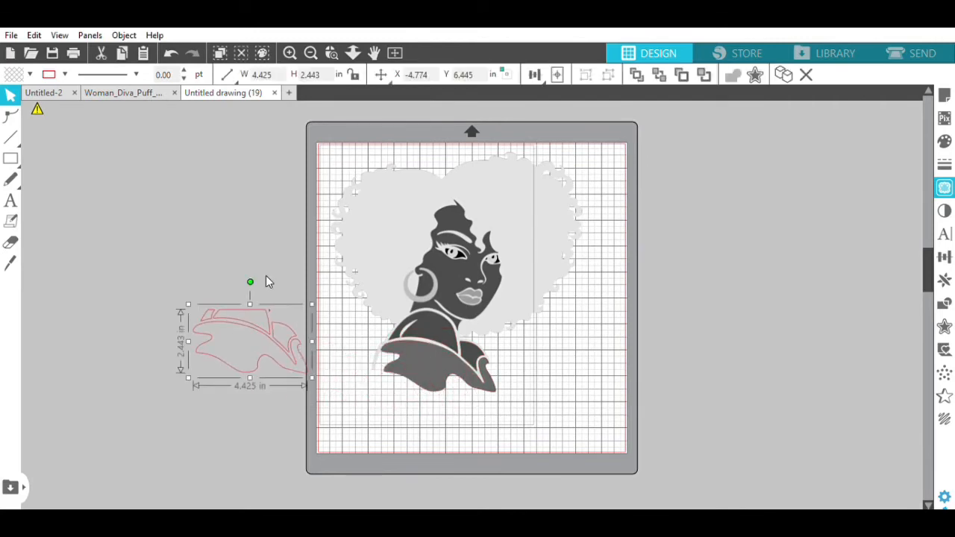
# Separate the traced outlines and delete the shoulder pieces and stray fragment, keeping only the garment outline
pyautogui.click(209, 276)
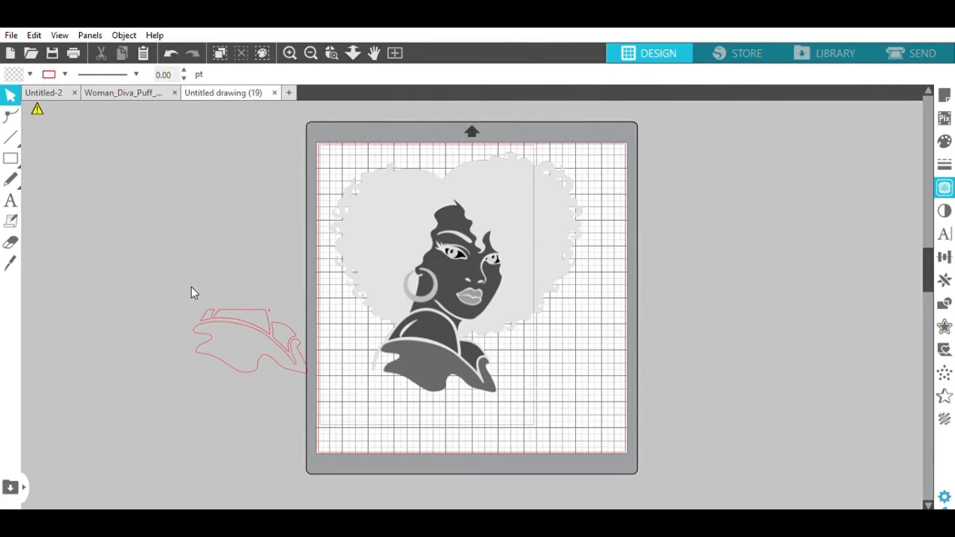
pyautogui.click(245, 306)
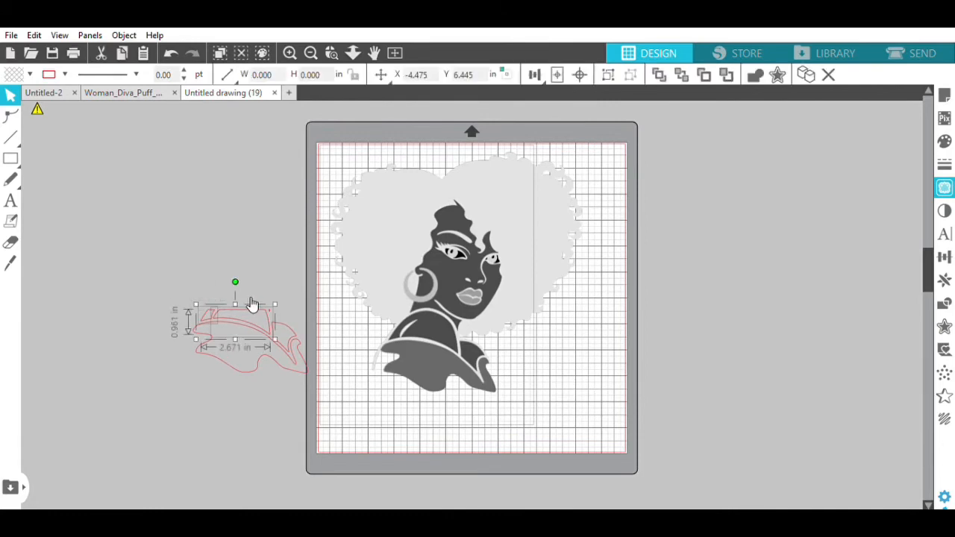
pyautogui.press('Delete')
pyautogui.click(273, 305)
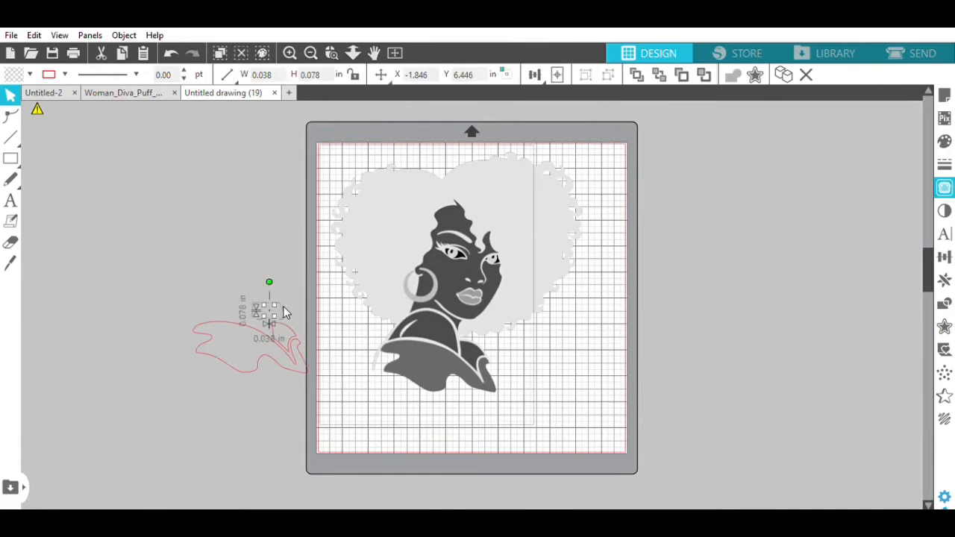
pyautogui.keyDown('shift'); pyautogui.click(285, 312); pyautogui.keyUp('shift')
pyautogui.press('Delete')
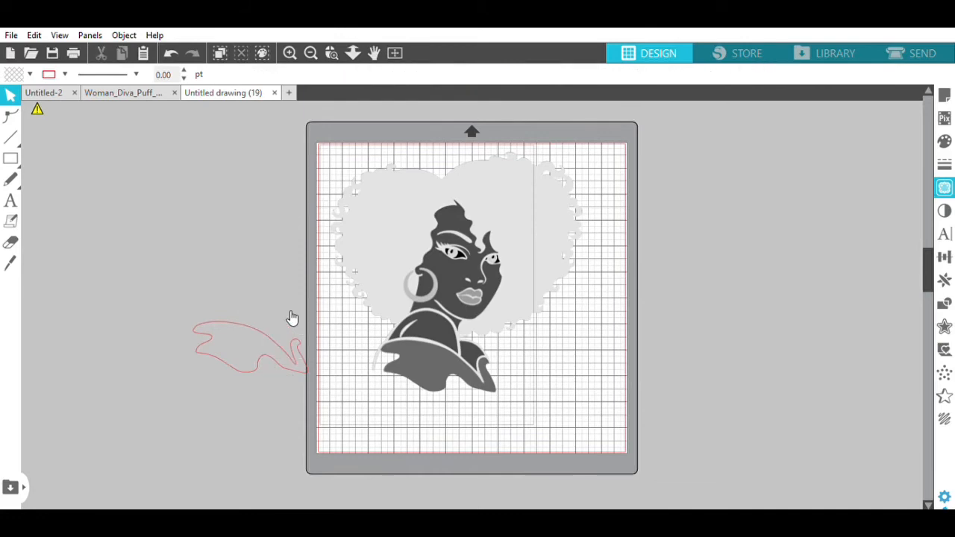
# Fill the garment outline with red and move it farther away from the mat
pyautogui.click(252, 321)
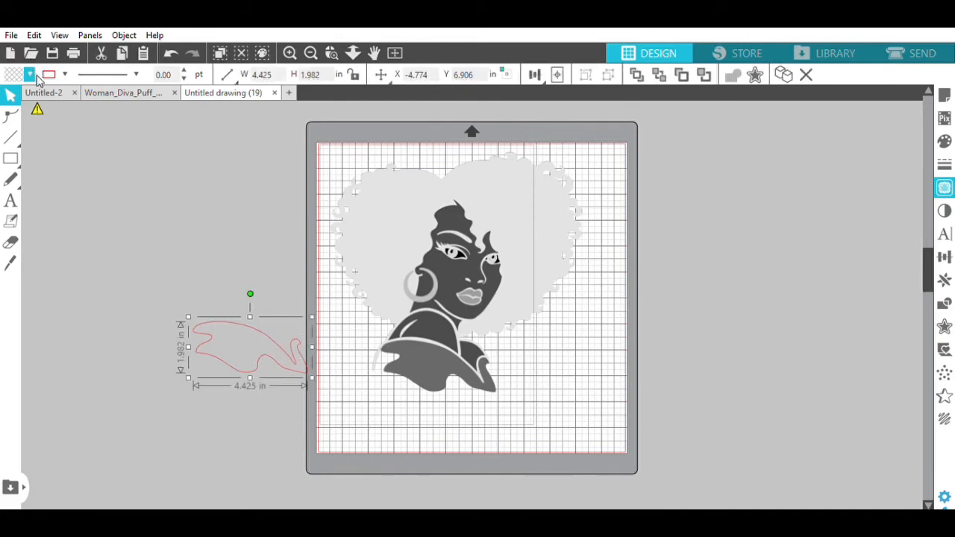
pyautogui.click(24, 127)
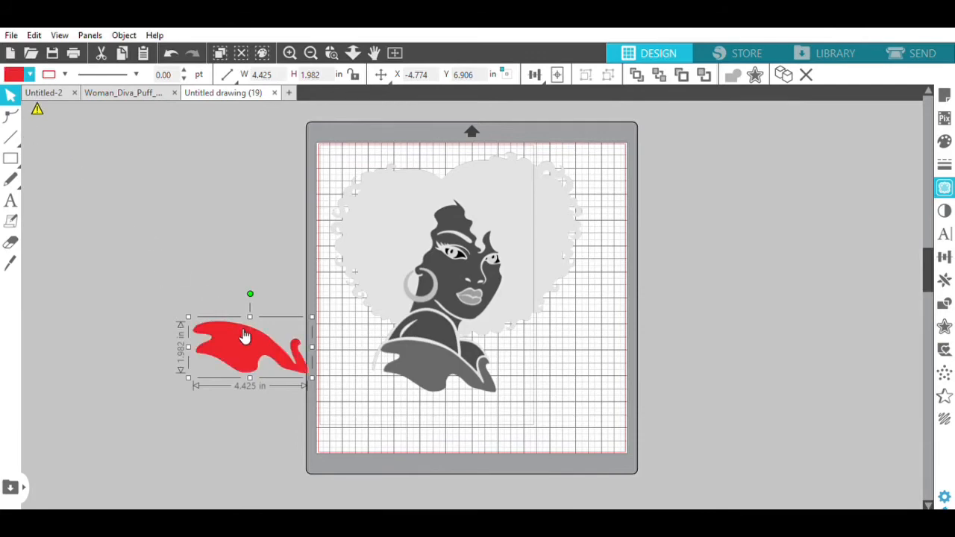
pyautogui.moveTo(246, 336); pyautogui.dragTo(198, 293)
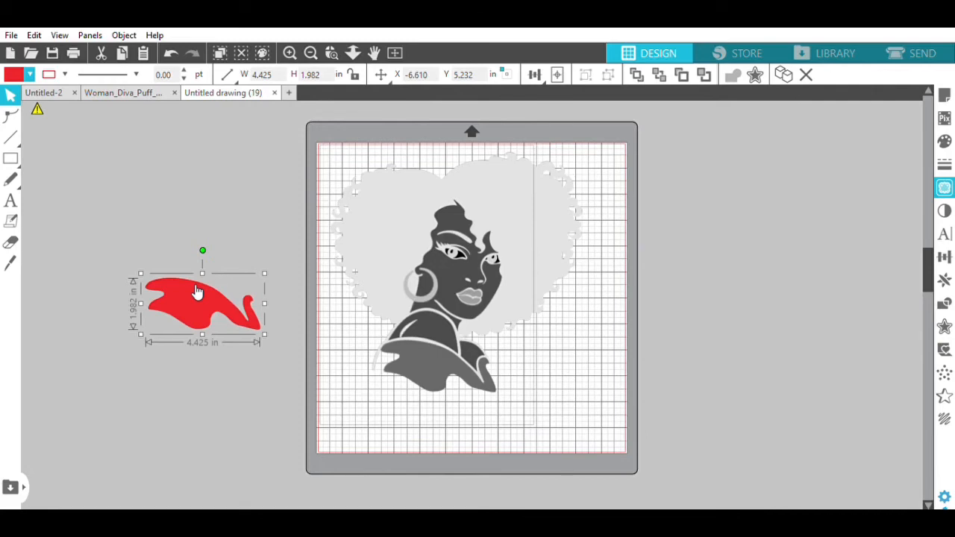
# Copy the red garment into the Woman_Diva_Puff drawing, fit it under the shoulders and stretch it to 4.587 by 2.063 in
pyautogui.press('i')
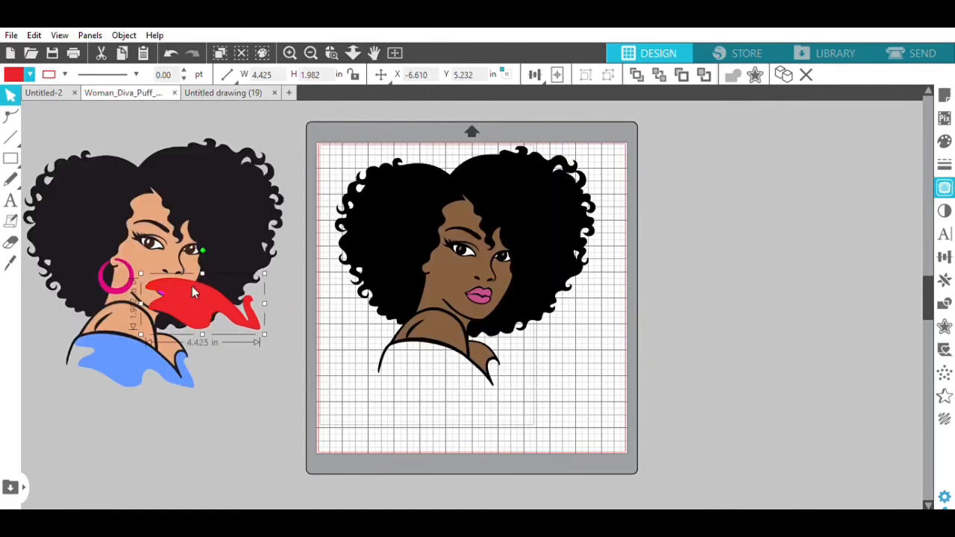
pyautogui.moveTo(192, 285); pyautogui.dragTo(432, 349)
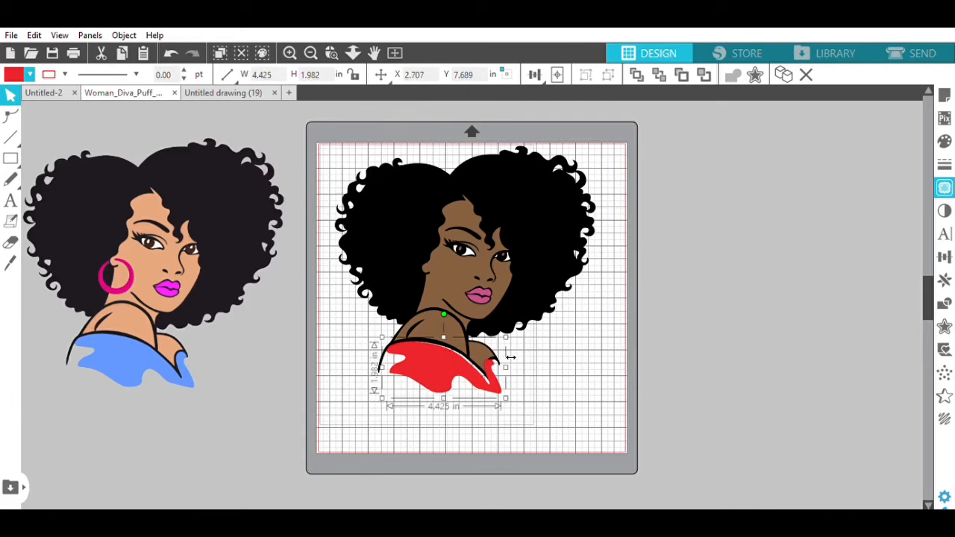
pyautogui.moveTo(508, 359); pyautogui.dragTo(512, 360)
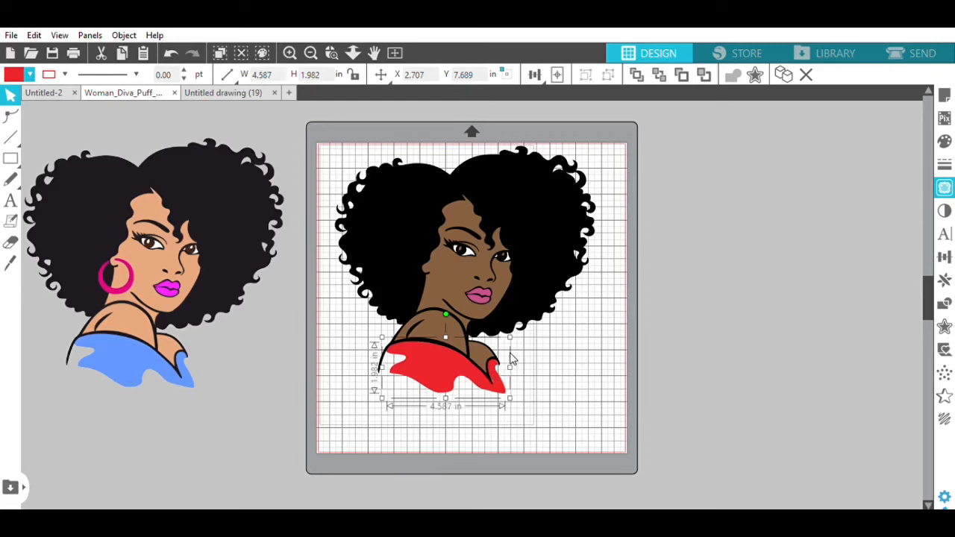
pyautogui.hotkey('ctrl', 'z')
pyautogui.moveTo(511, 362); pyautogui.dragTo(510, 362)
pyautogui.moveTo(448, 397); pyautogui.dragTo(447, 399)
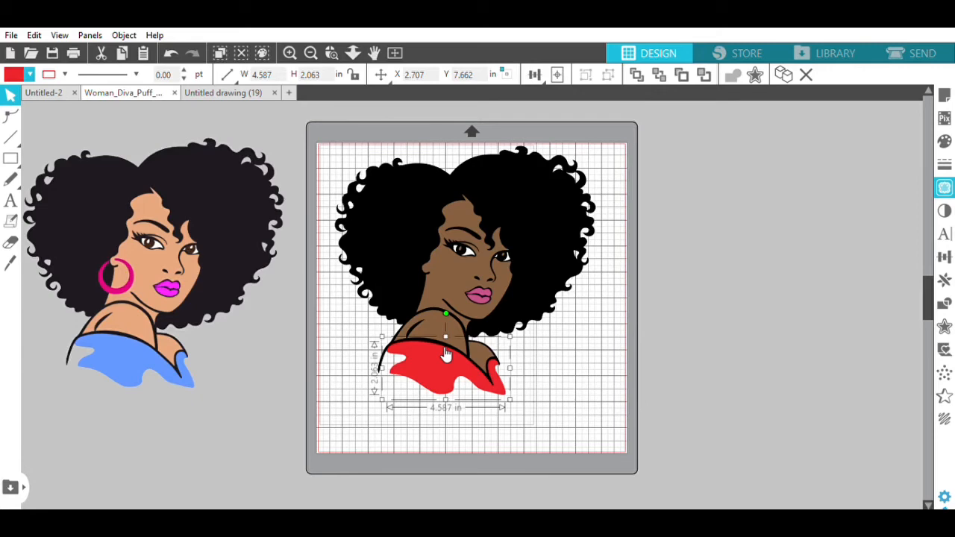
# Move the red garment aside and draw three lines below the bust: sides about 0.95 and 1.24 in high, base about 5.46 in wide
pyautogui.moveTo(445, 355); pyautogui.dragTo(660, 410)
pyautogui.click(11, 136)
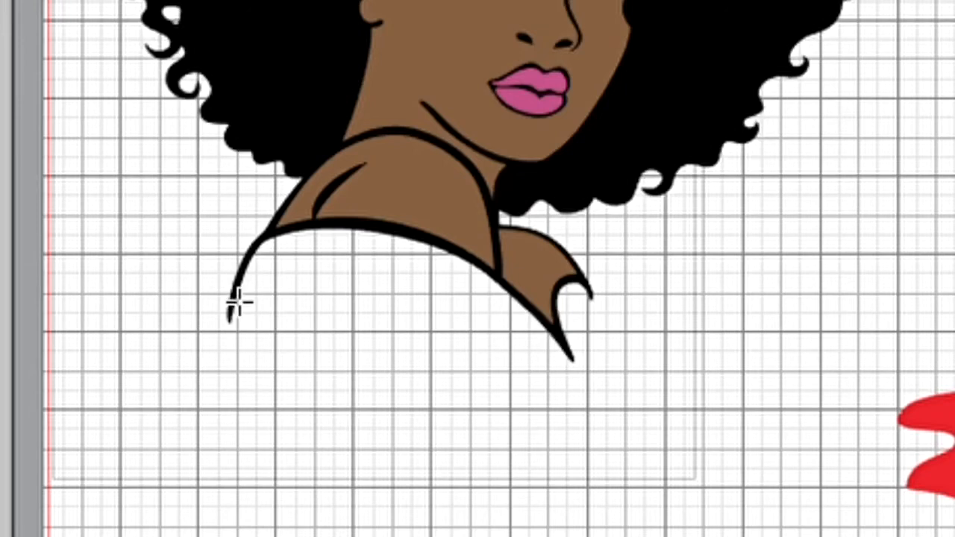
pyautogui.moveTo(230, 319)
pyautogui.mouseDown()
pyautogui.moveTo(518, 271)
pyautogui.moveTo(559, 331)
pyautogui.moveTo(578, 340)
pyautogui.moveTo(573, 321)
pyautogui.moveTo(576, 351)
pyautogui.moveTo(606, 374)
pyautogui.moveTo(601, 396)
pyautogui.moveTo(461, 390)
pyautogui.moveTo(217, 356)
pyautogui.mouseUp()
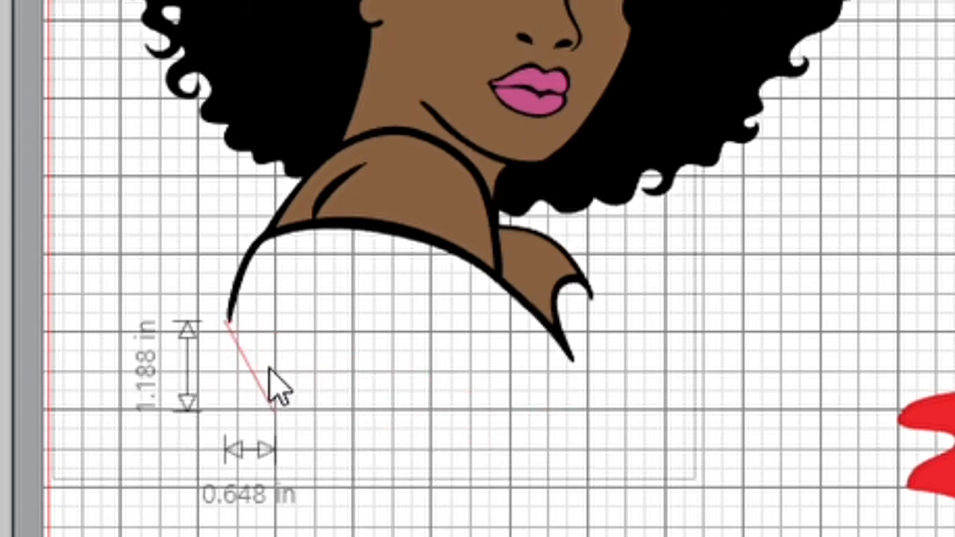
pyautogui.click(228, 364)
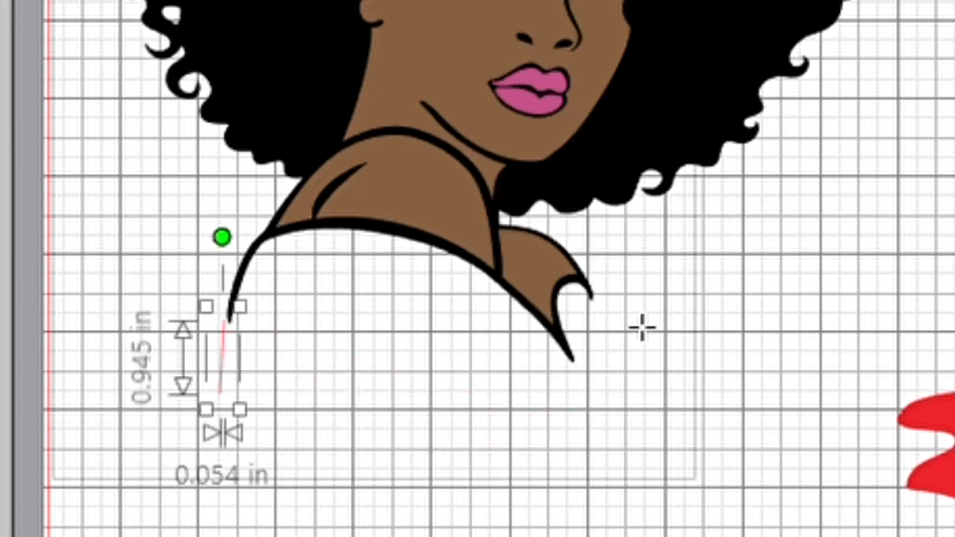
pyautogui.click(606, 279)
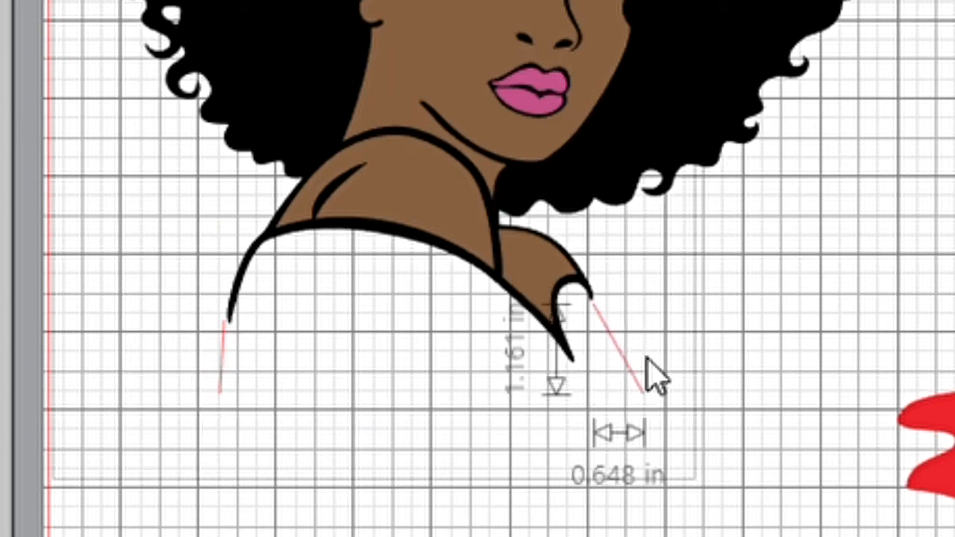
pyautogui.click(646, 395)
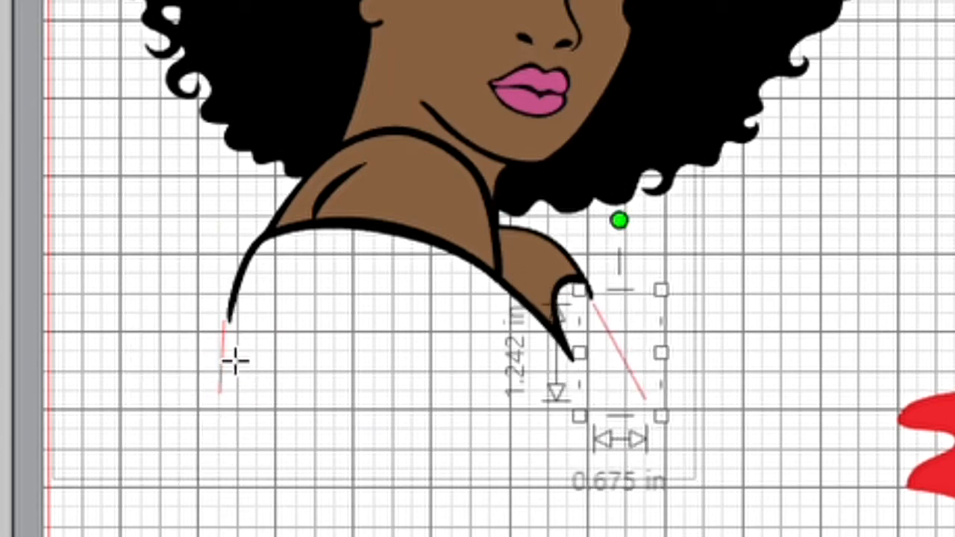
pyautogui.click(221, 390)
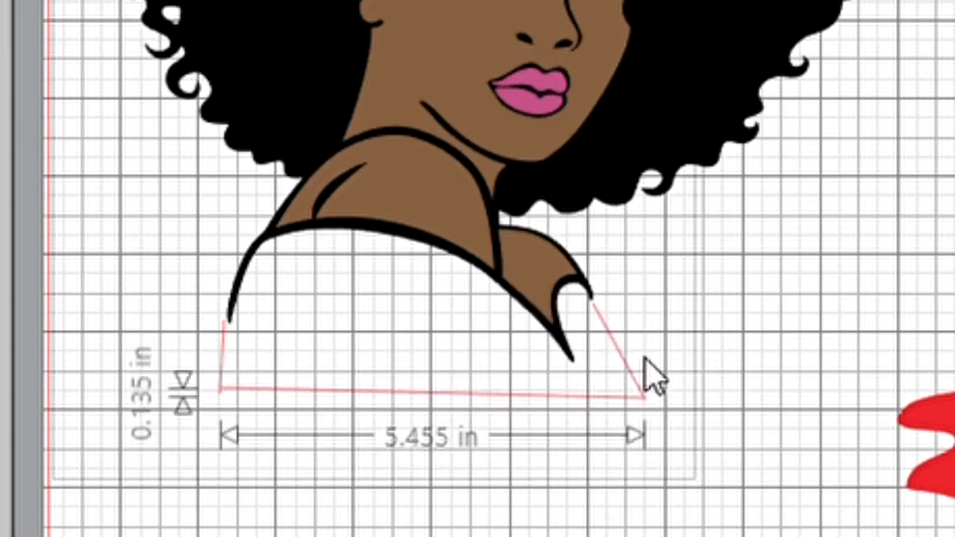
pyautogui.click(644, 396)
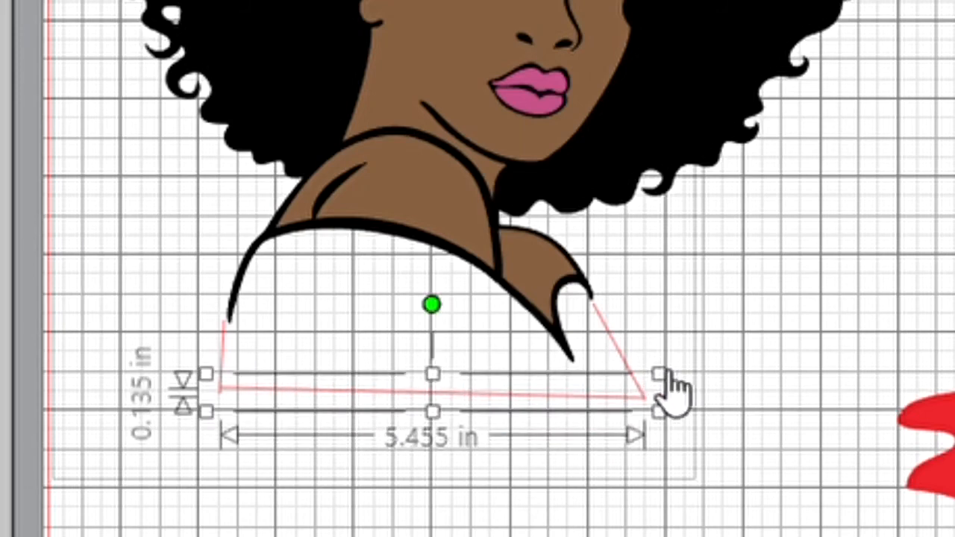
# Select the three straight lines below the bust together and set their line thickness to 2.00 pt
pyautogui.click(721, 324)
pyautogui.click(634, 389)
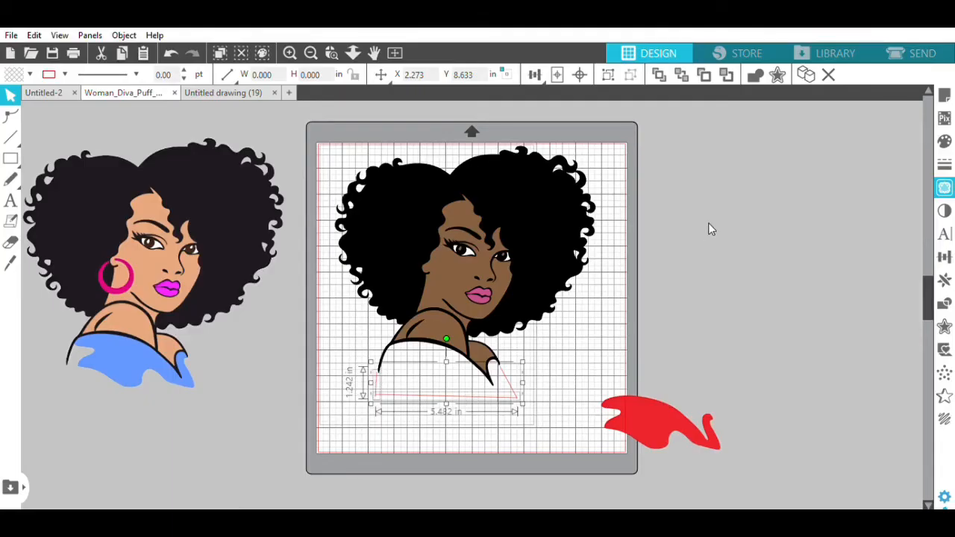
pyautogui.click(184, 69)
pyautogui.click(184, 63)
pyautogui.click(184, 62)
pyautogui.click(184, 63)
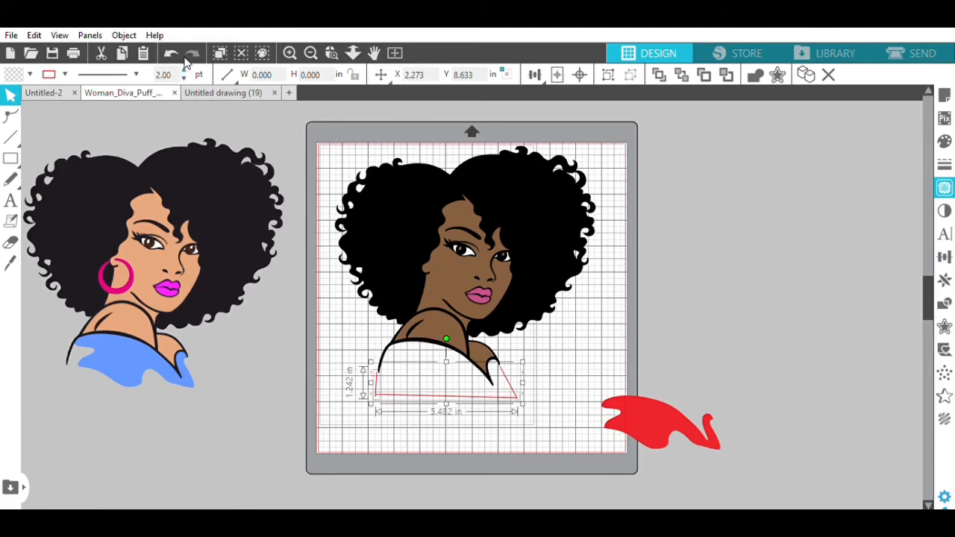
# Increase the line thickness of the selected lines below the bust to 4.25 pt
pyautogui.click(185, 63)
pyautogui.click(185, 63)
pyautogui.click(185, 63)
pyautogui.click(185, 63)
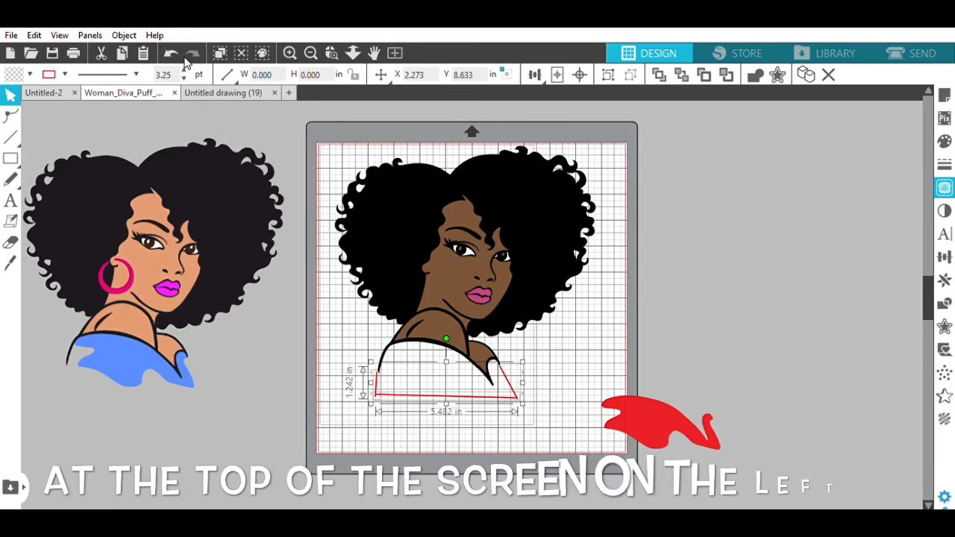
pyautogui.click(185, 62)
pyautogui.click(185, 63)
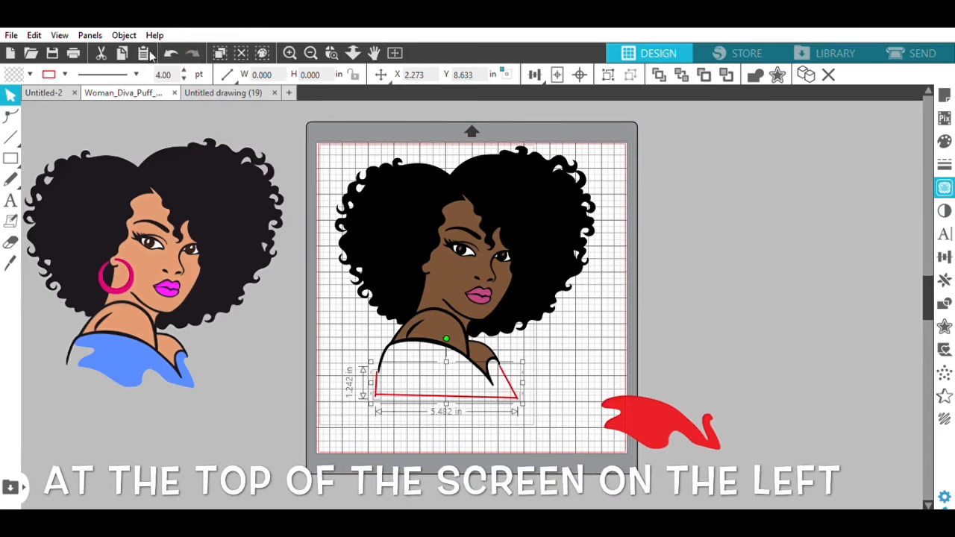
pyautogui.click(184, 68)
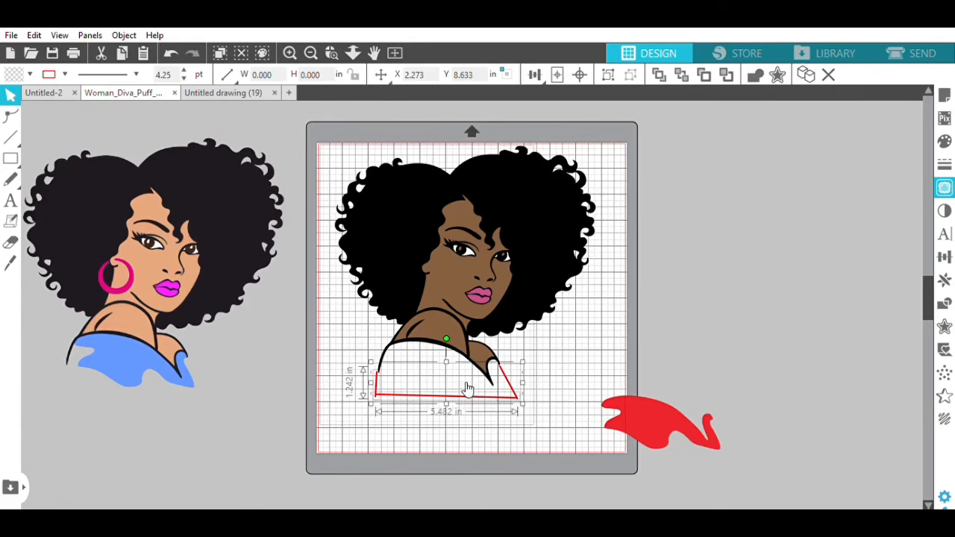
# Pull the traced garment outline away from the woman, fill its inner shape with red and fit it under the shoulders
pyautogui.moveTo(463, 388); pyautogui.dragTo(238, 429)
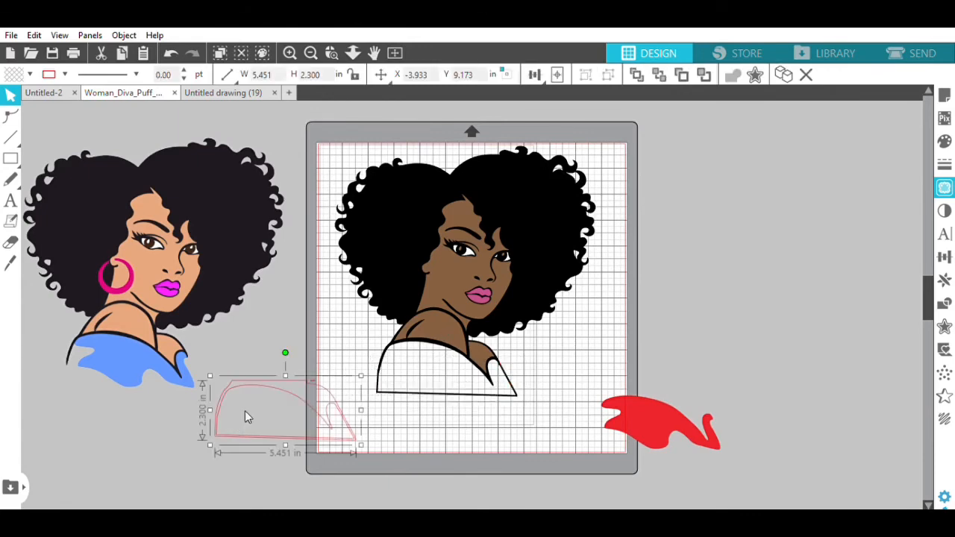
pyautogui.click(326, 337)
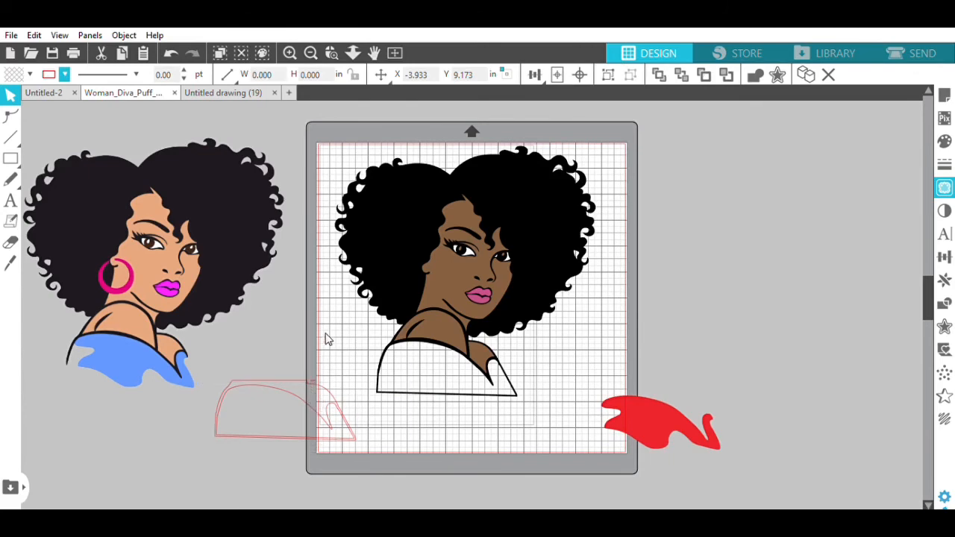
pyautogui.click(319, 403)
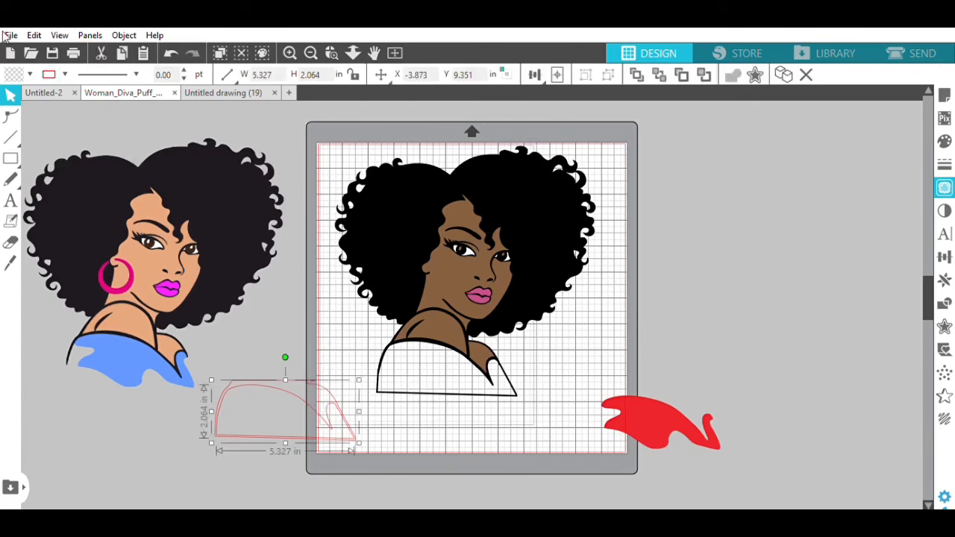
pyautogui.click(34, 83)
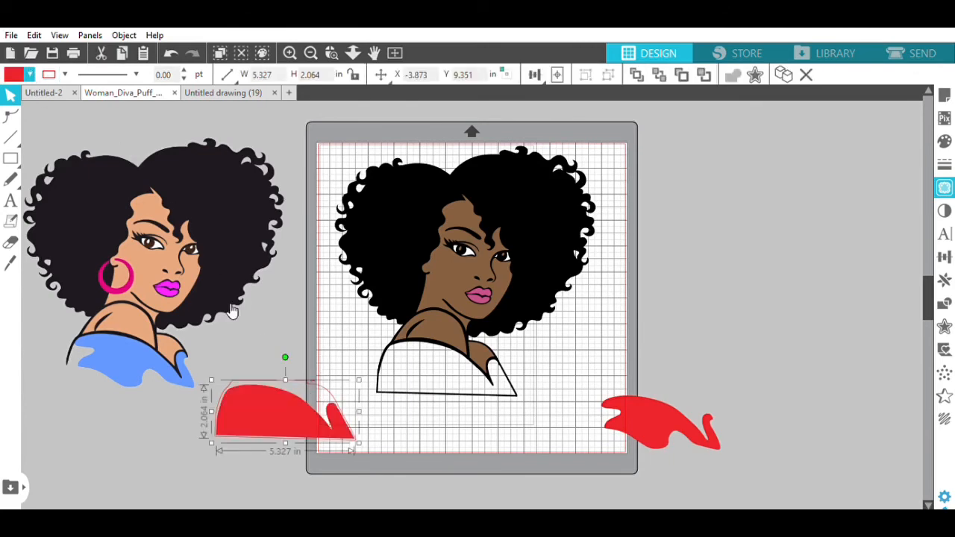
pyautogui.moveTo(304, 396); pyautogui.dragTo(463, 355)
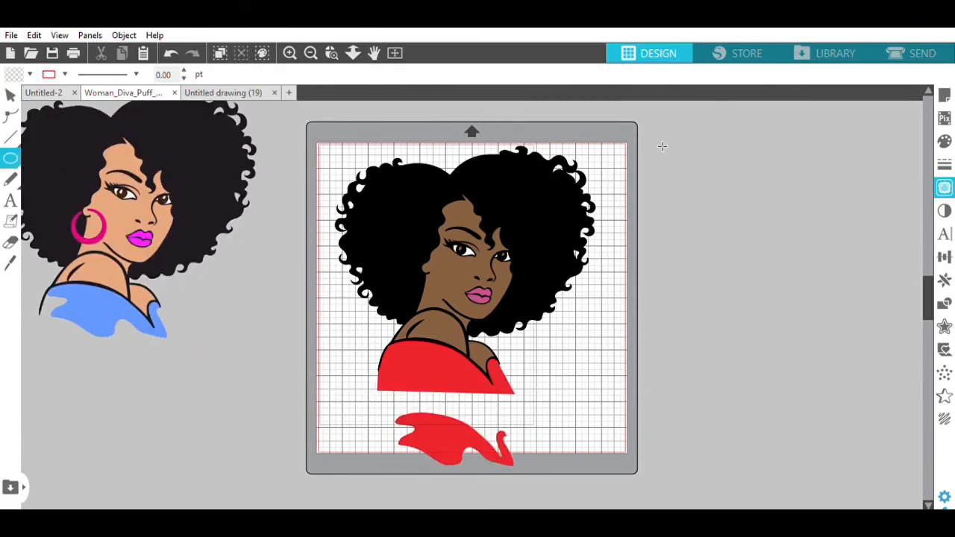
# Draw a circle about 1.38 by 1.40 in beside the mat, duplicate it and enlarge one around the other to about 1.67 by 1.71 in
pyautogui.moveTo(658, 156); pyautogui.dragTo(697, 182)
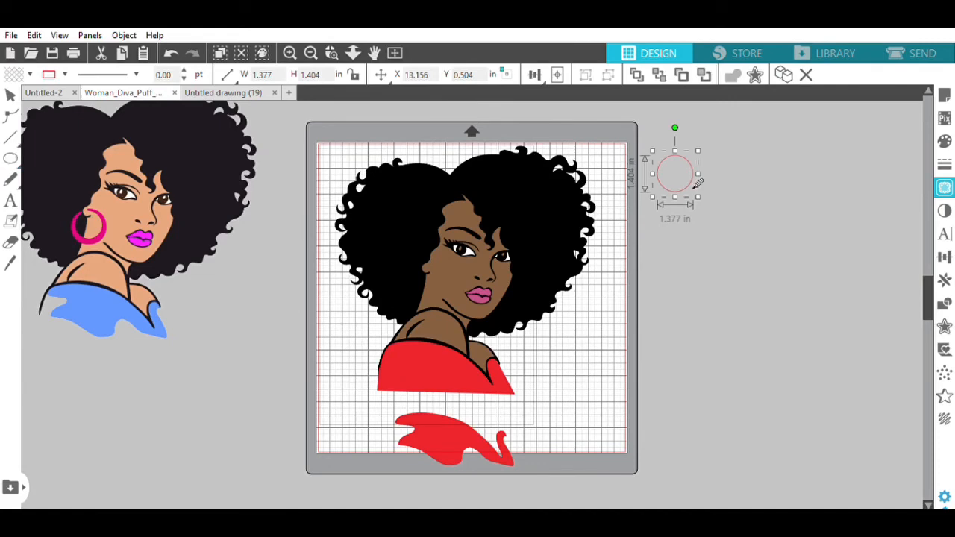
pyautogui.hotkey('ctrl', 'd')
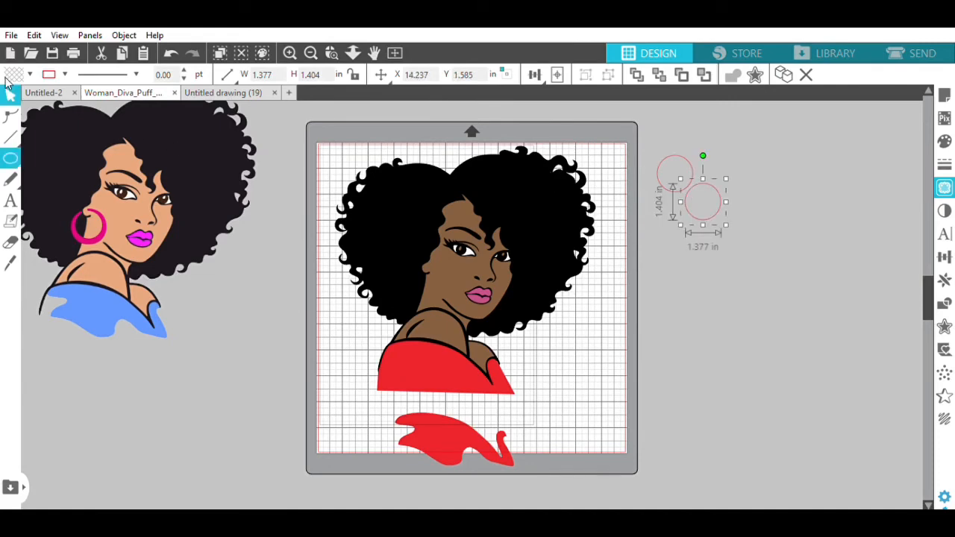
pyautogui.click(10, 95)
pyautogui.moveTo(715, 211); pyautogui.dragTo(703, 188)
pyautogui.press('Left')
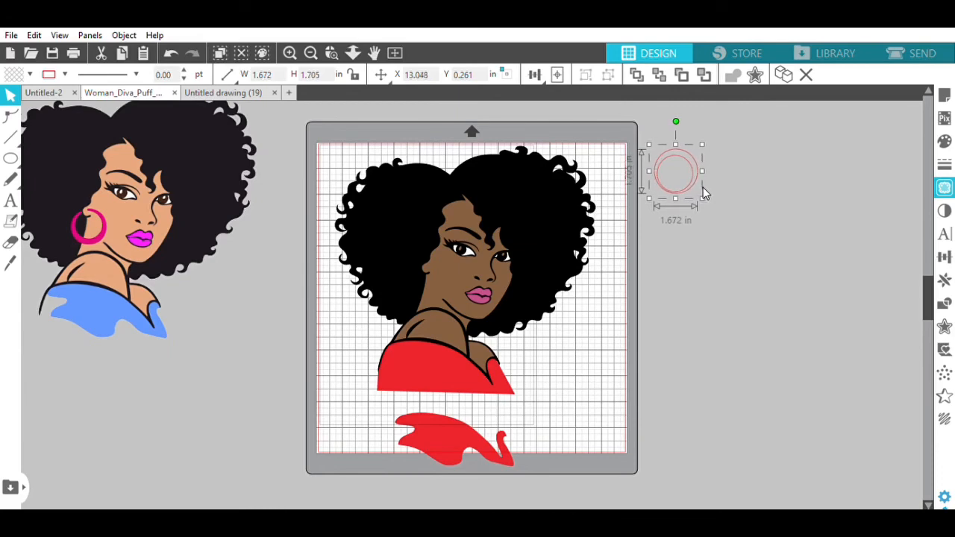
# Enlarge the outer circle slightly and arrange the pair so the inner circle sits off-centre toward the outer circle's upper left
pyautogui.press('Left')
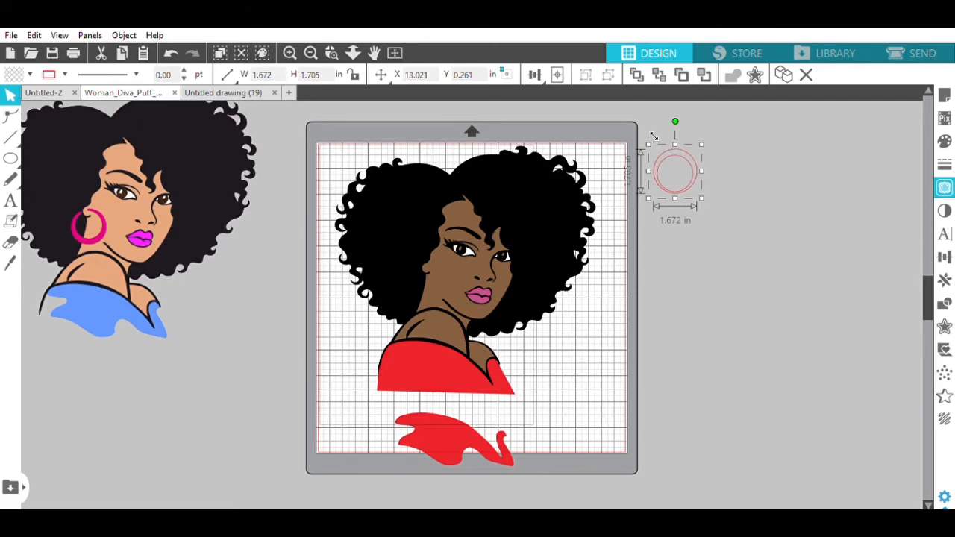
pyautogui.moveTo(650, 131); pyautogui.dragTo(700, 166)
pyautogui.moveTo(677, 112); pyautogui.dragTo(711, 221)
pyautogui.click(679, 266)
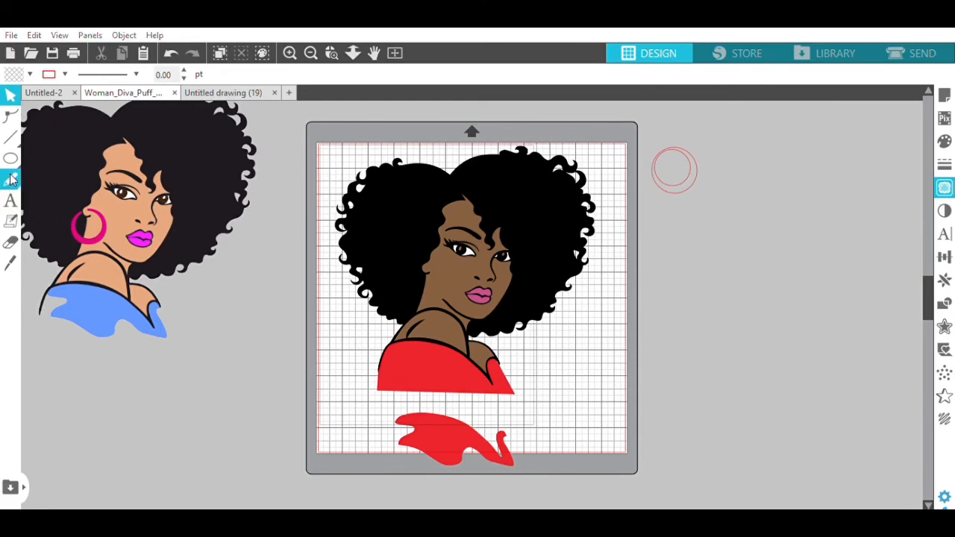
# Erase a small notch from the upper-left edge of the outer circle with the Eraser in Solid mode
pyautogui.click(10, 242)
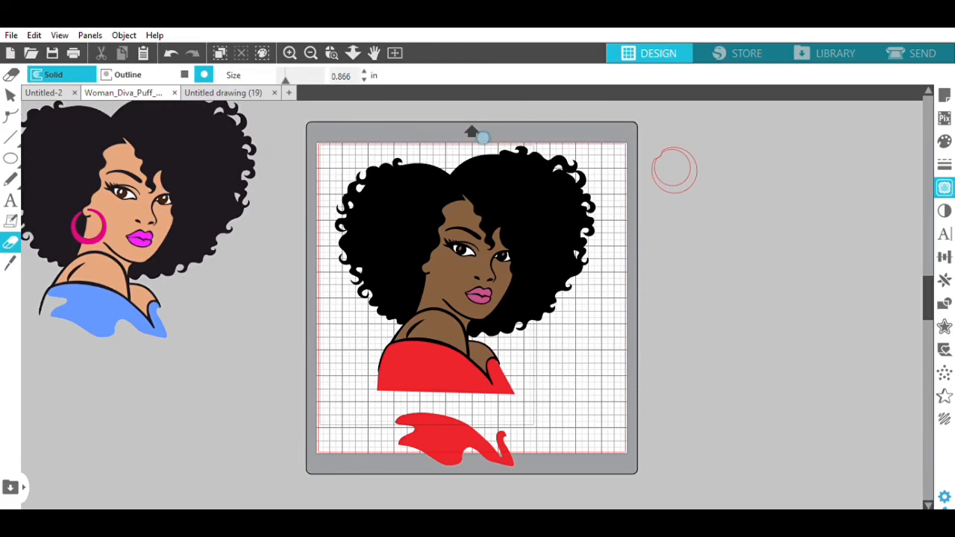
pyautogui.press('v')
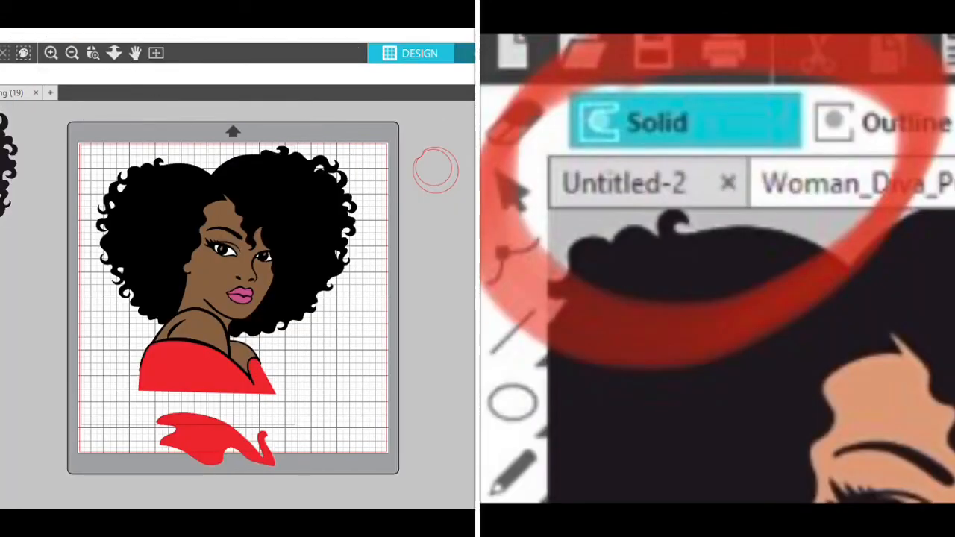
pyautogui.click(422, 153)
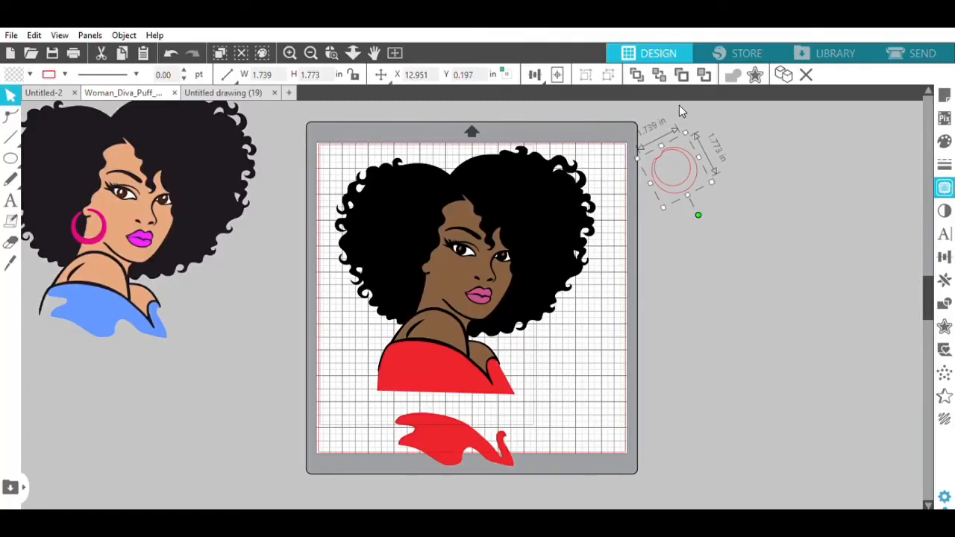
pyautogui.click(688, 254)
# Fill both circles with dark gold and combine them into one hoop with a hollow centre
pyautogui.click(687, 174)
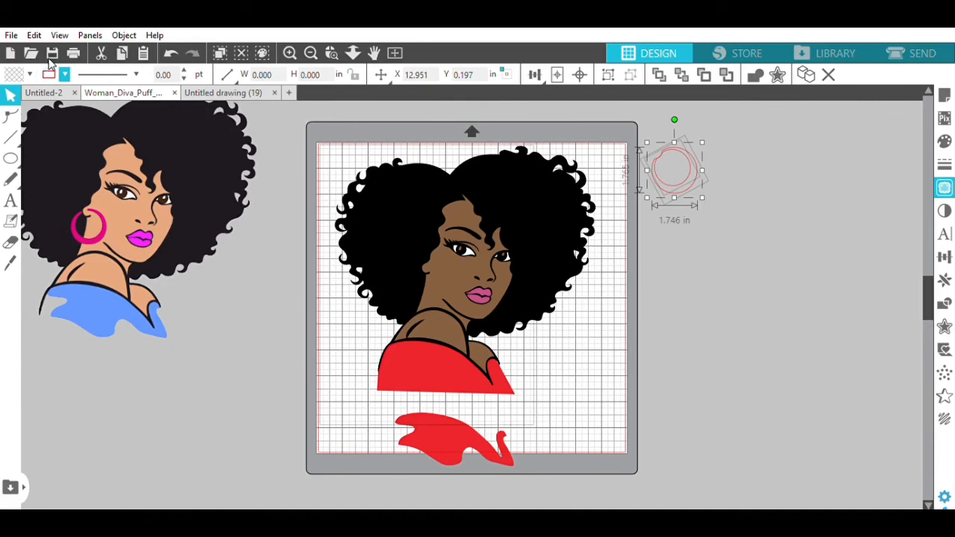
pyautogui.click(90, 82)
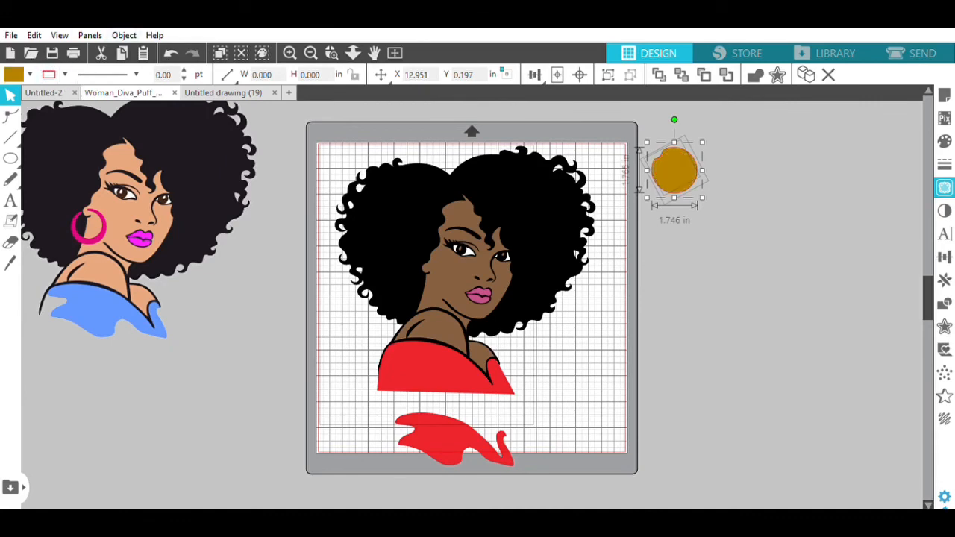
pyautogui.click(76, 191)
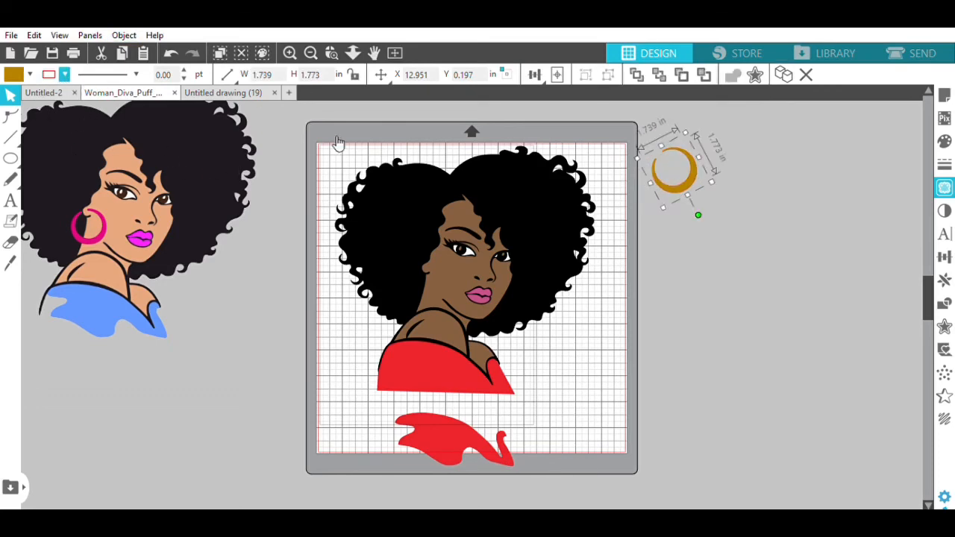
pyautogui.click(667, 237)
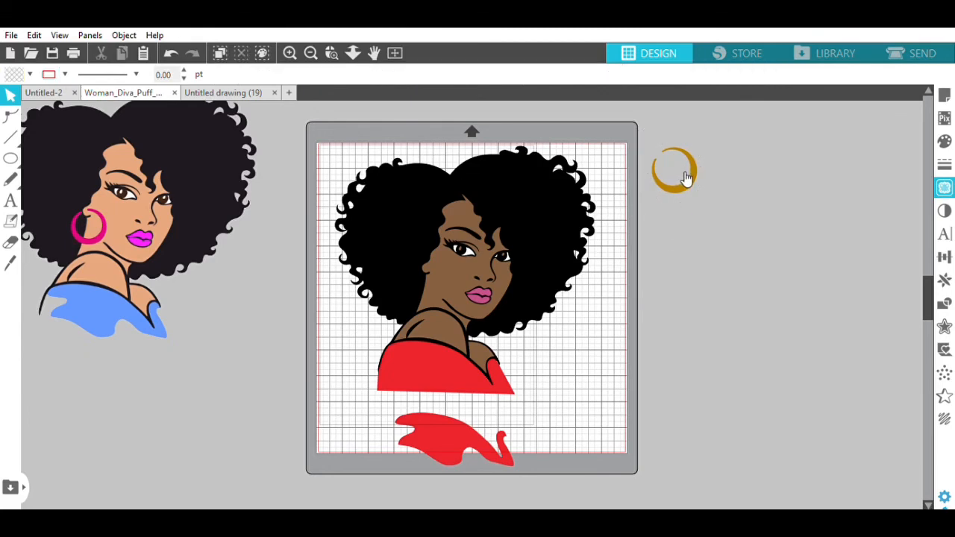
# Place the gold hoop at the woman's ear and rotate it so its gap meets the earlobe
pyautogui.moveTo(674, 182); pyautogui.dragTo(445, 289)
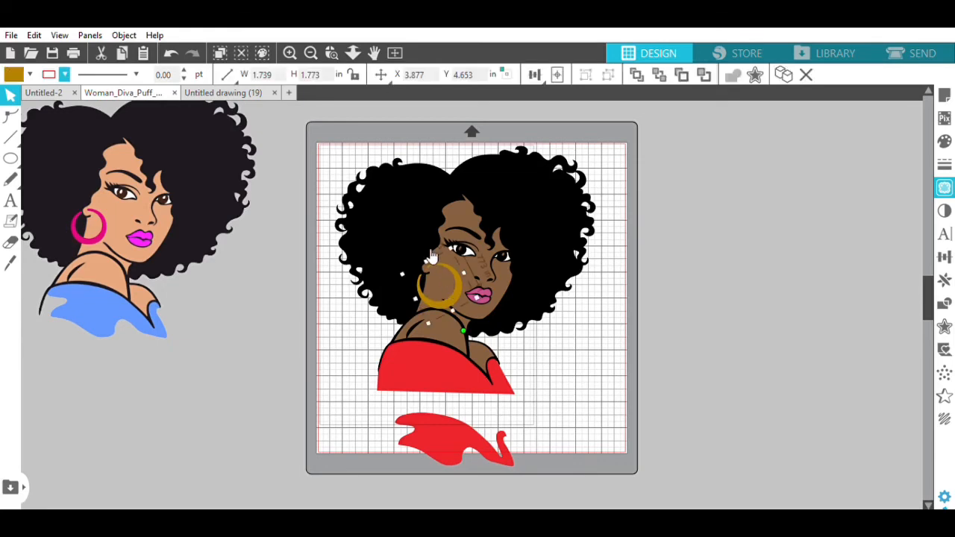
pyautogui.moveTo(467, 321); pyautogui.dragTo(433, 333)
pyautogui.moveTo(444, 300); pyautogui.dragTo(430, 305)
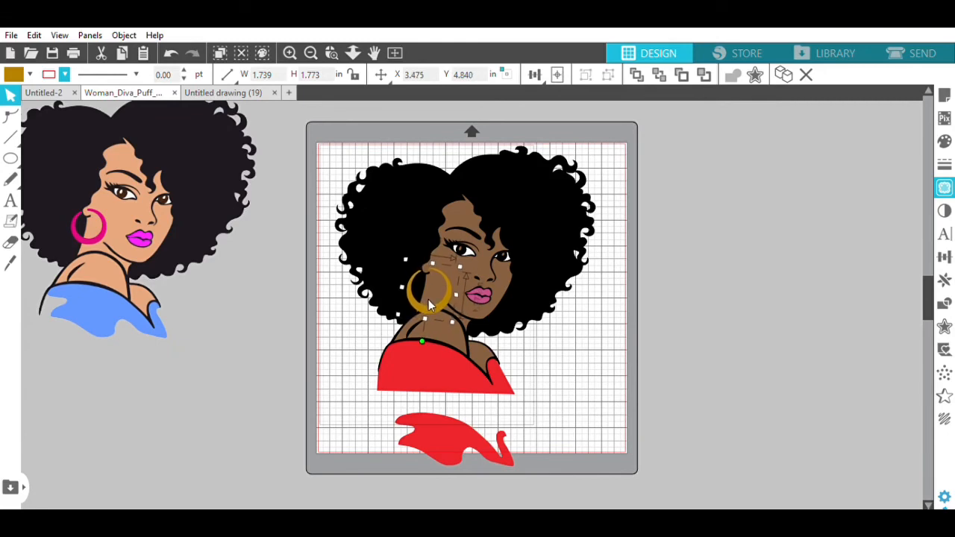
pyautogui.moveTo(422, 326); pyautogui.dragTo(432, 299)
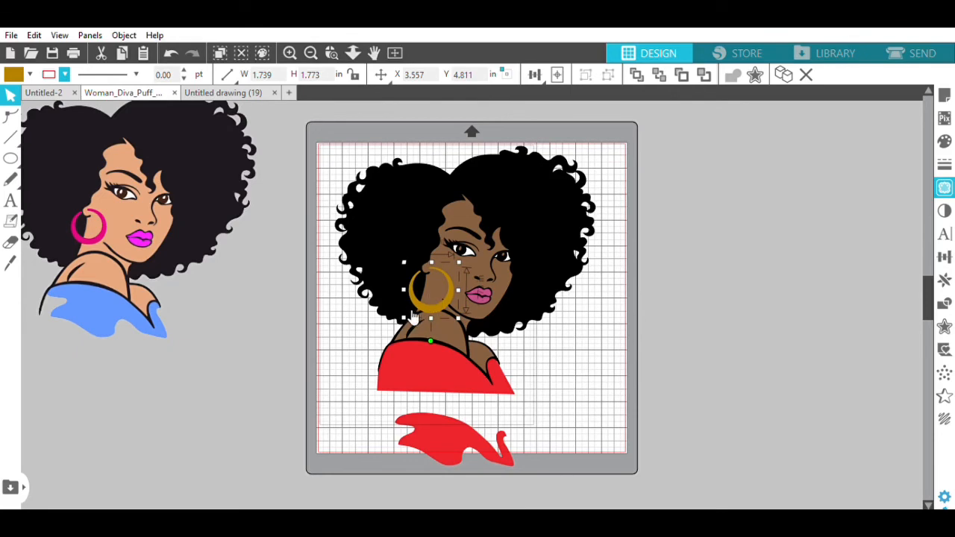
# Shrink the gold hoop earring to about 1.53 by 1.56 in and fine-tune its position and rotation at the earlobe
pyautogui.moveTo(403, 308); pyautogui.dragTo(438, 297)
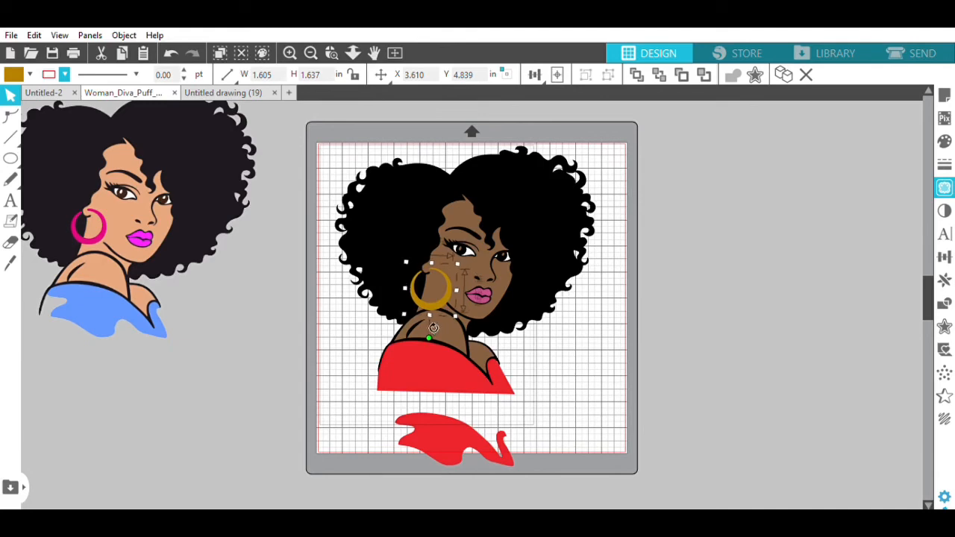
pyautogui.moveTo(442, 301); pyautogui.dragTo(439, 296)
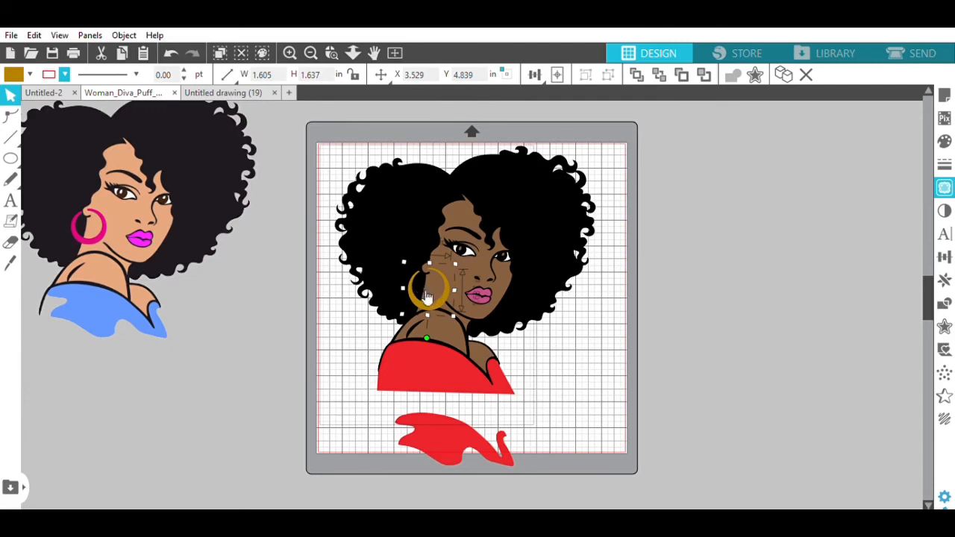
pyautogui.moveTo(407, 307); pyautogui.dragTo(441, 293)
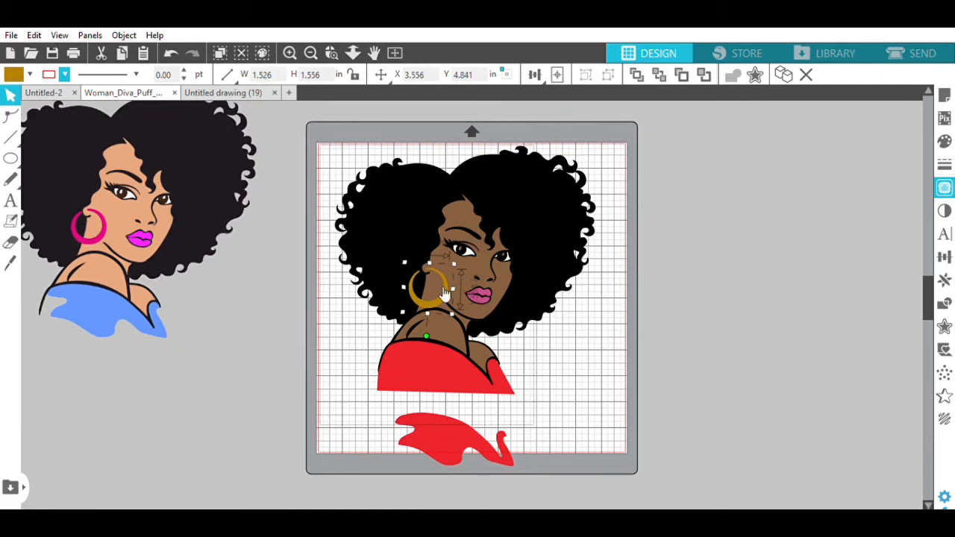
pyautogui.click(679, 364)
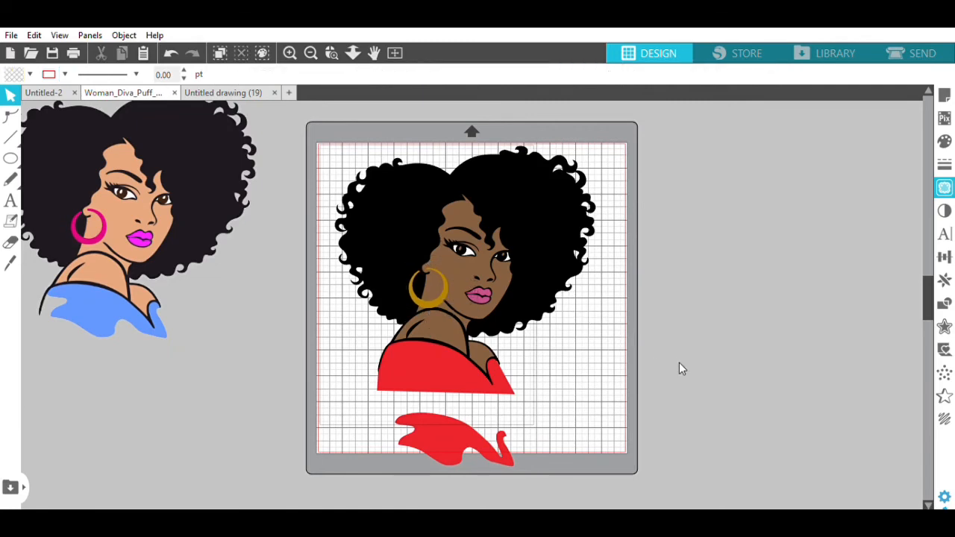